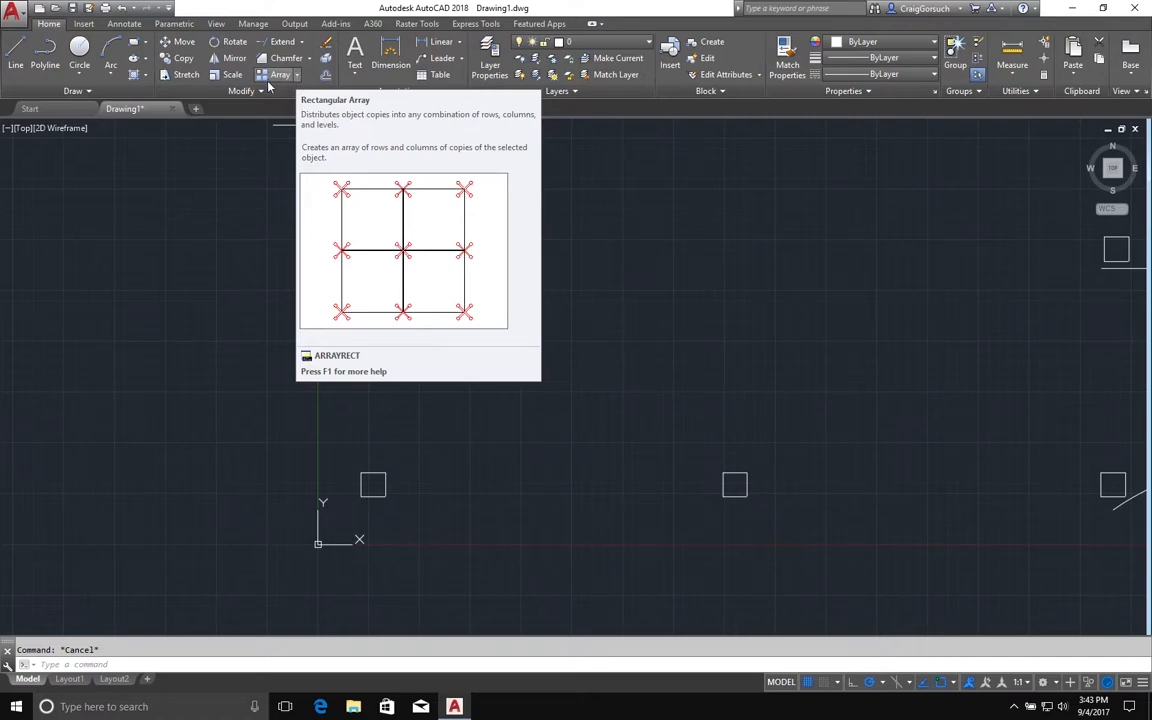
Create a rectangular array of the small square near the origin with 5 columns and 4 rows.
left_click(280, 75)
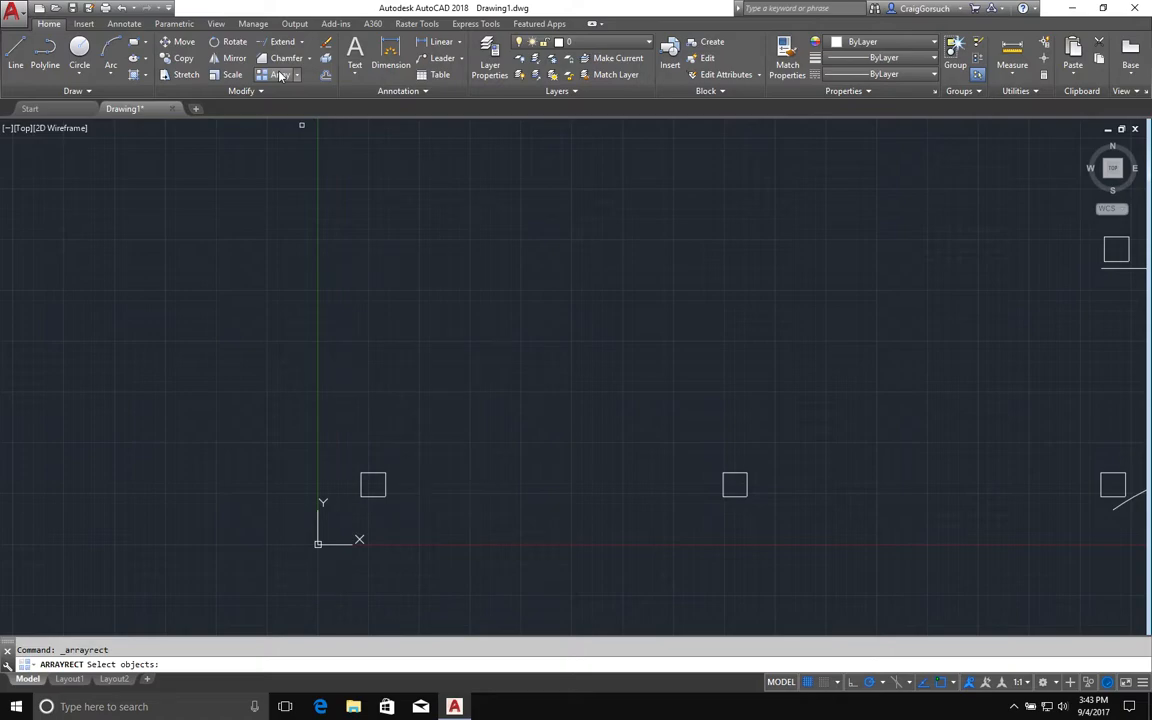
left_click(383, 475)
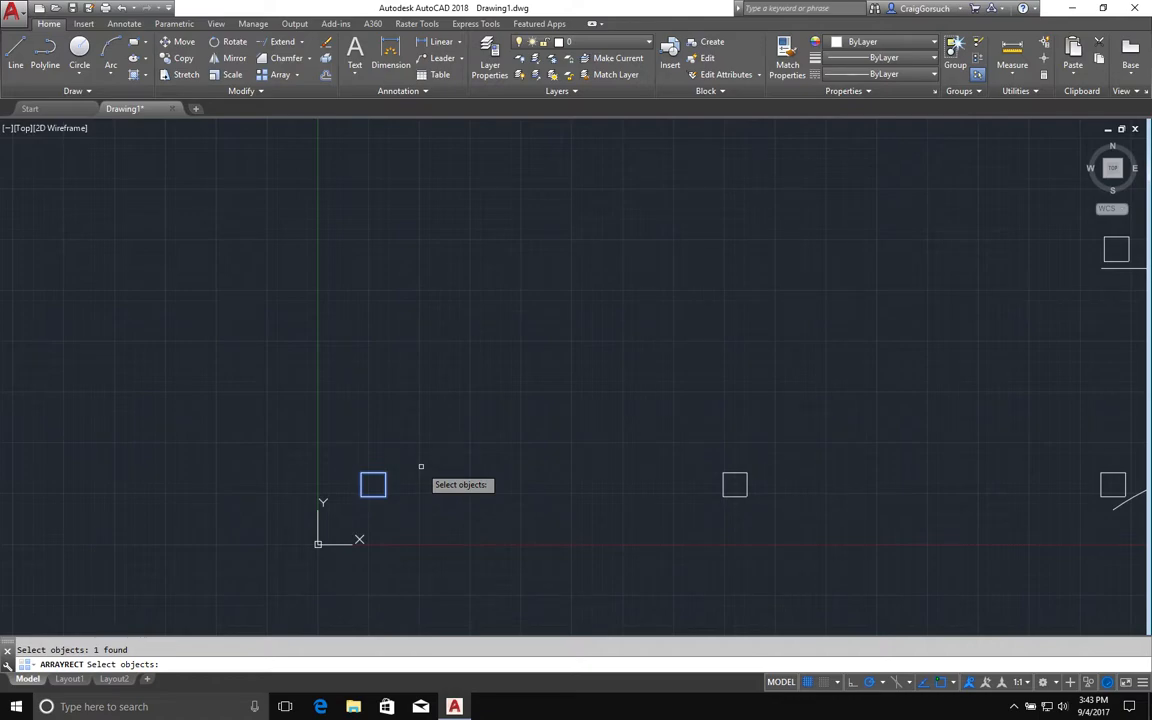
key("Return")
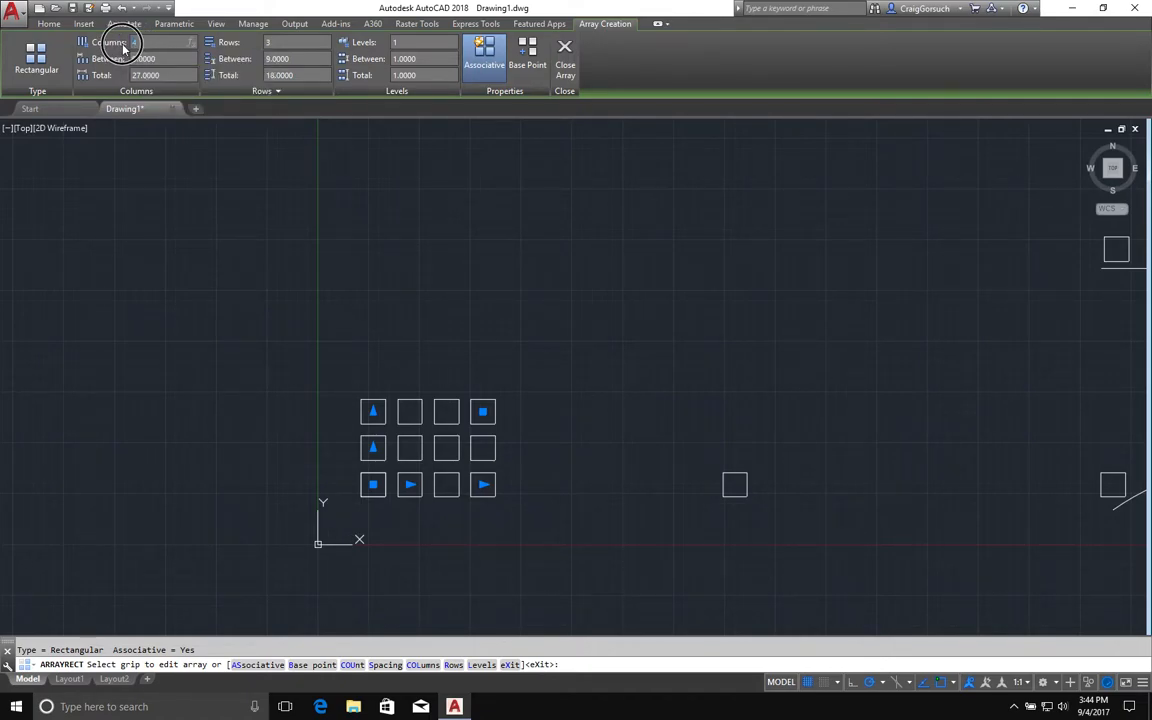
key("Return")
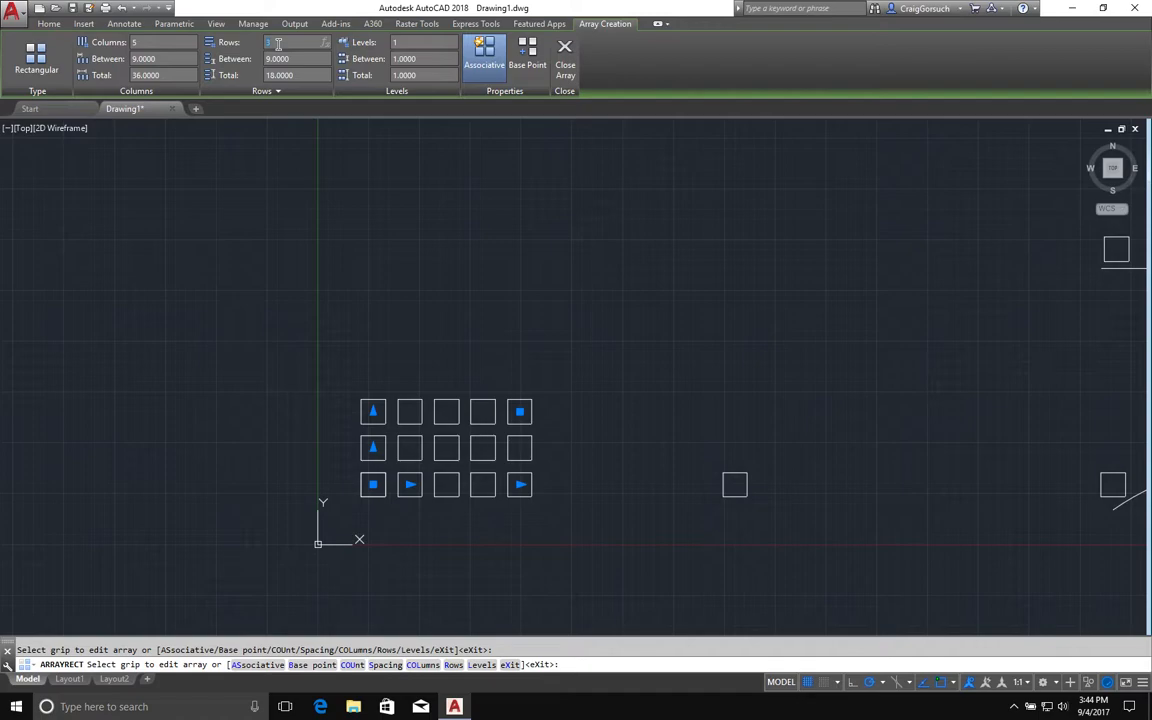
key("Return")
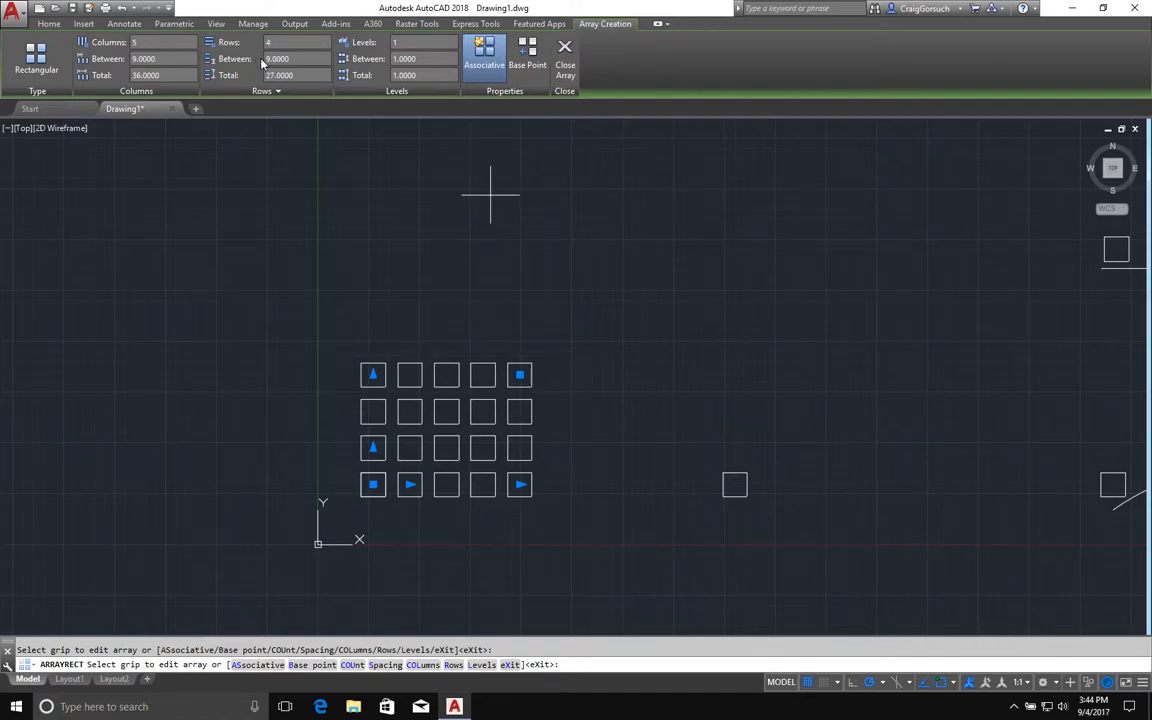
Drag the array's corner count grip to make it 4 columns by 4 rows.
left_click(301, 74)
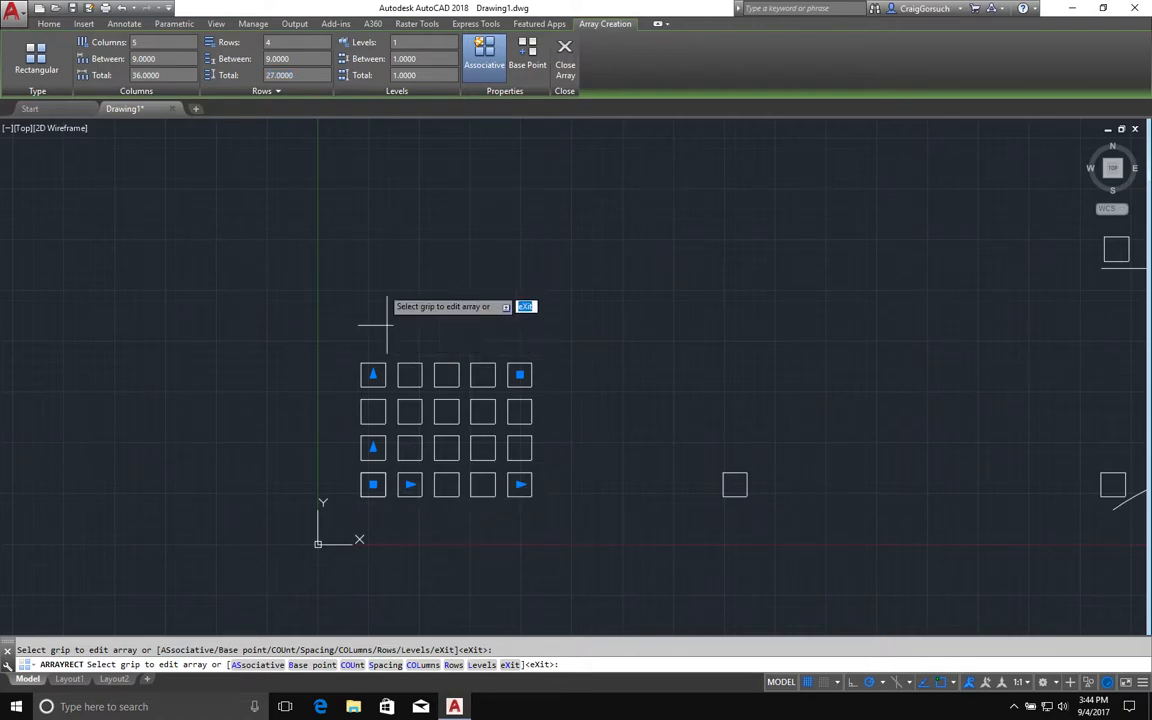
left_click(520, 375)
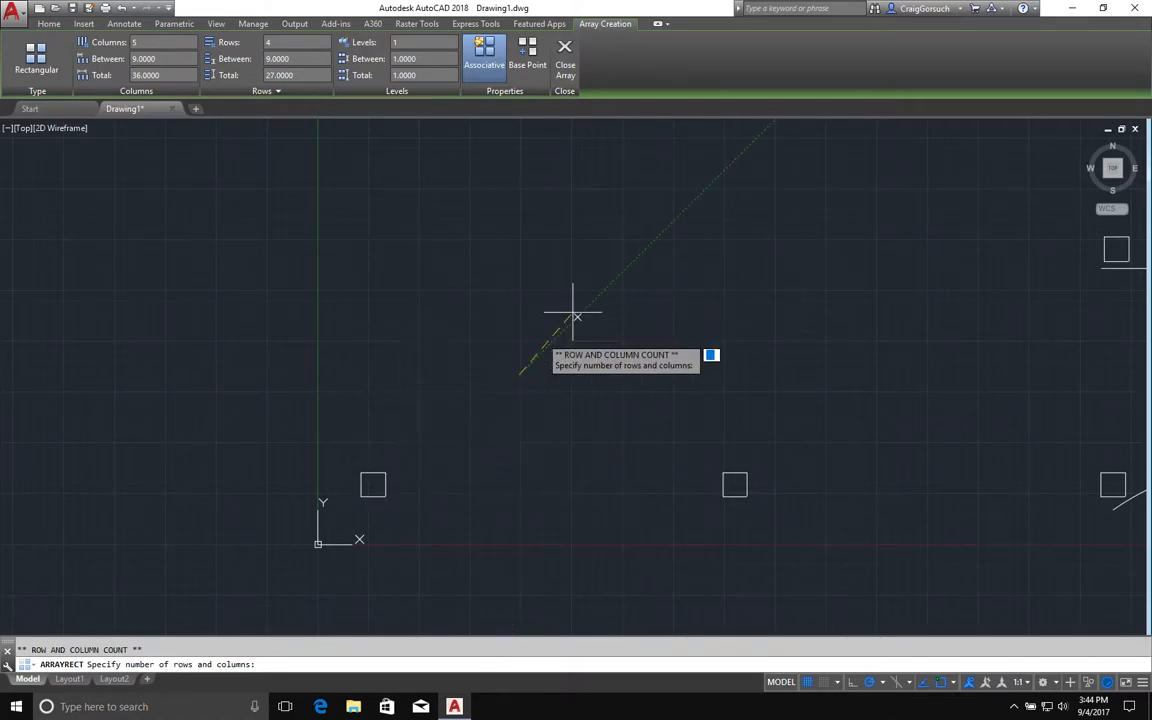
left_click(496, 341)
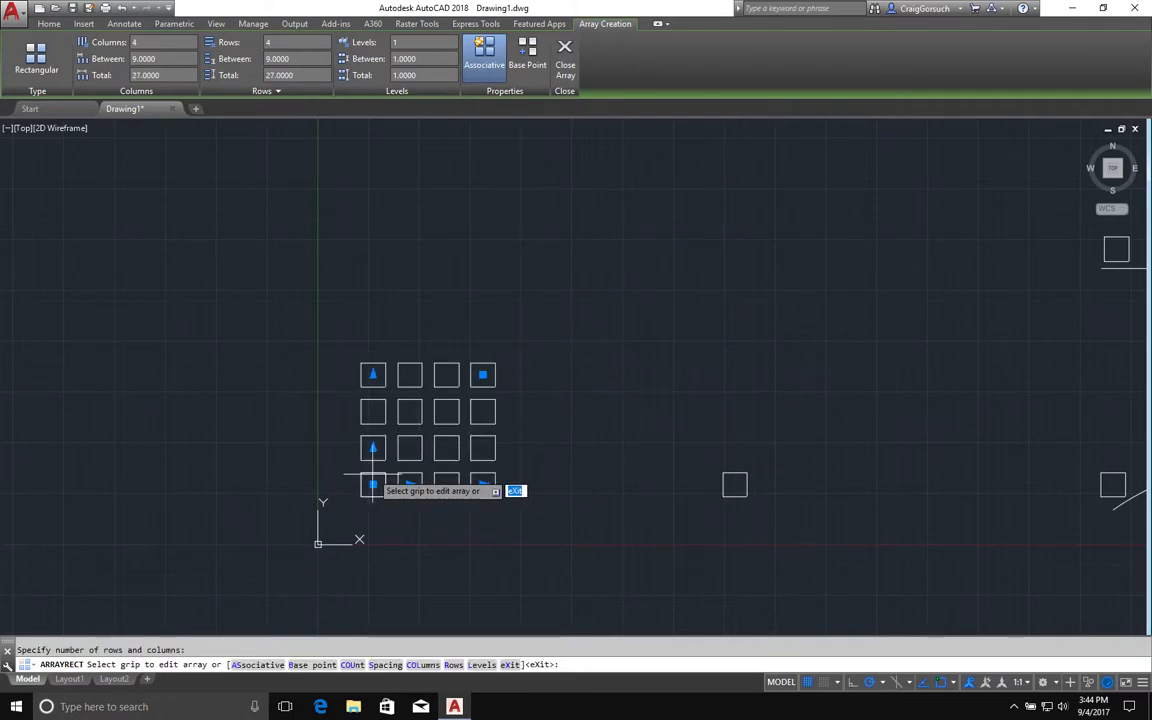
Use the row and column count grips to expand the array to 6 rows and 6 columns.
left_click(373, 374)
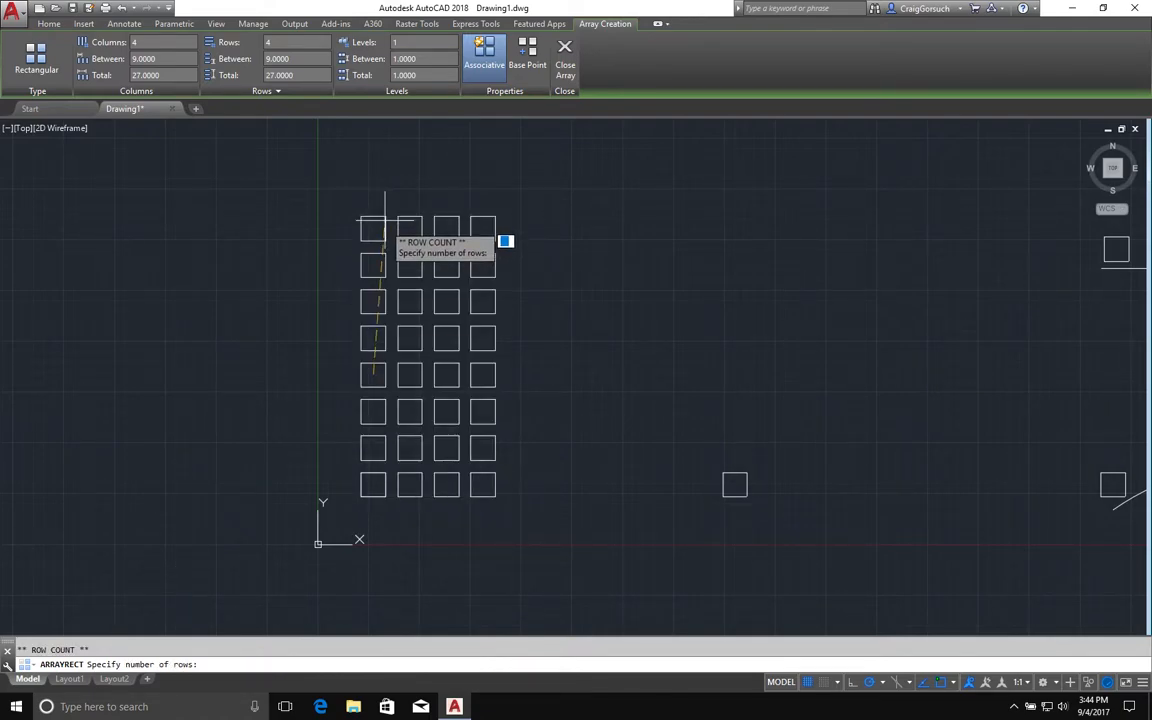
left_click(373, 286)
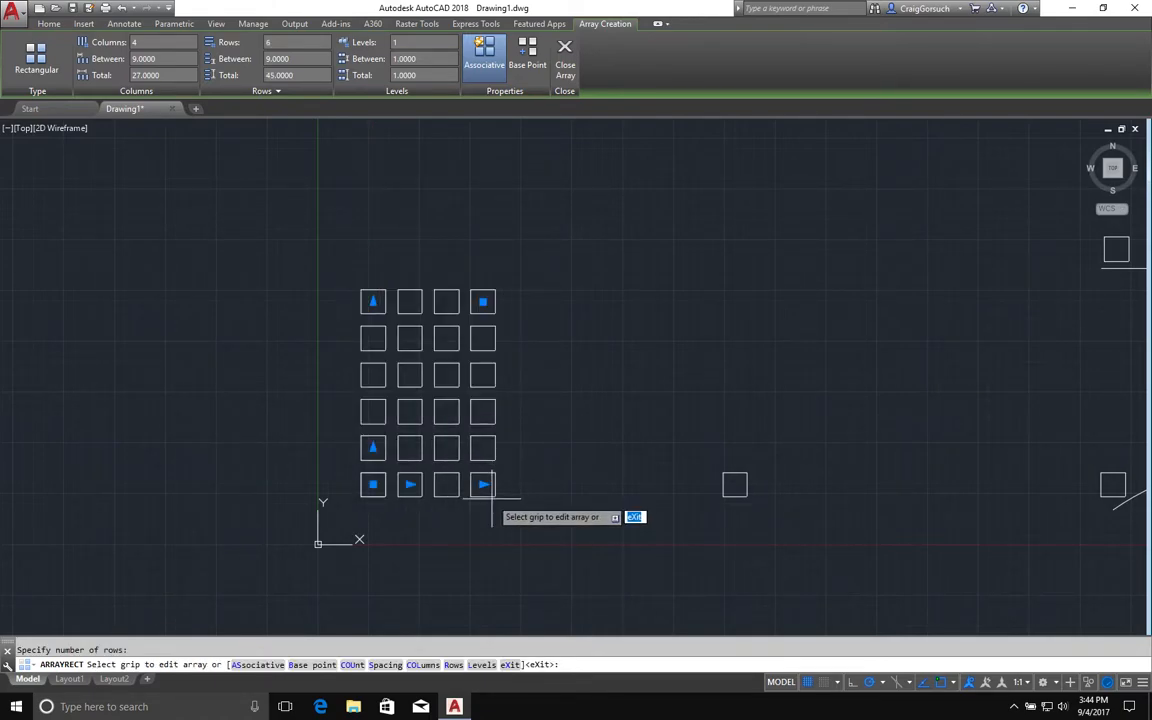
left_click(483, 485)
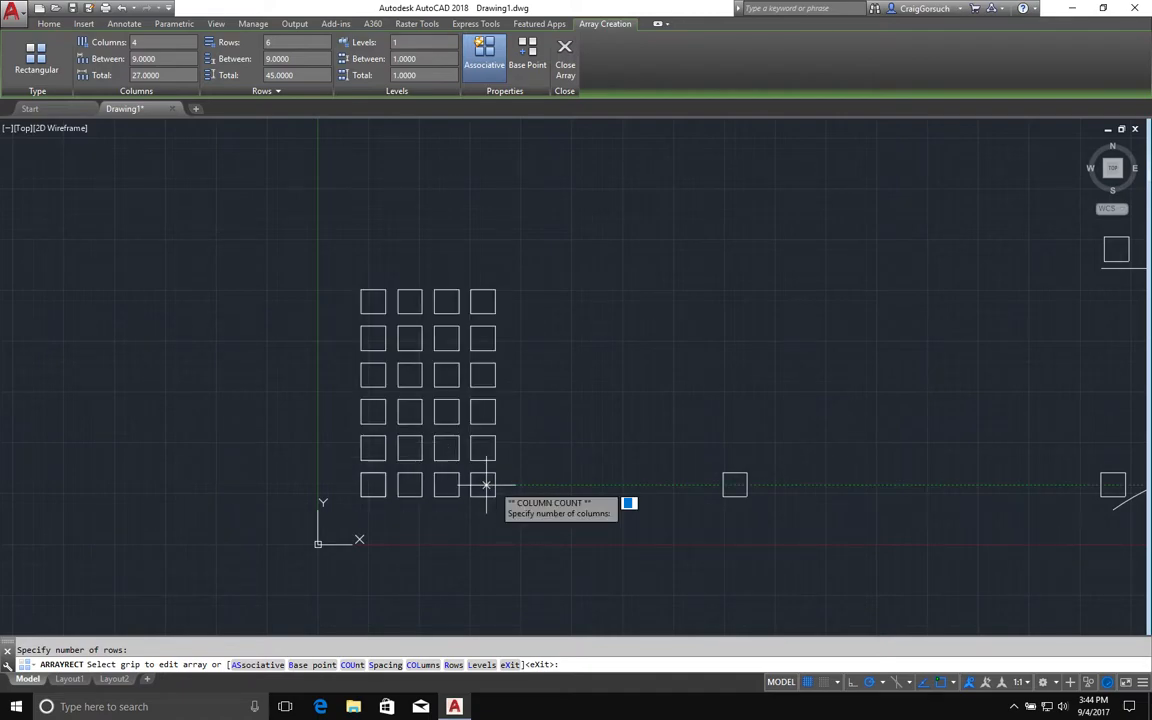
left_click(567, 494)
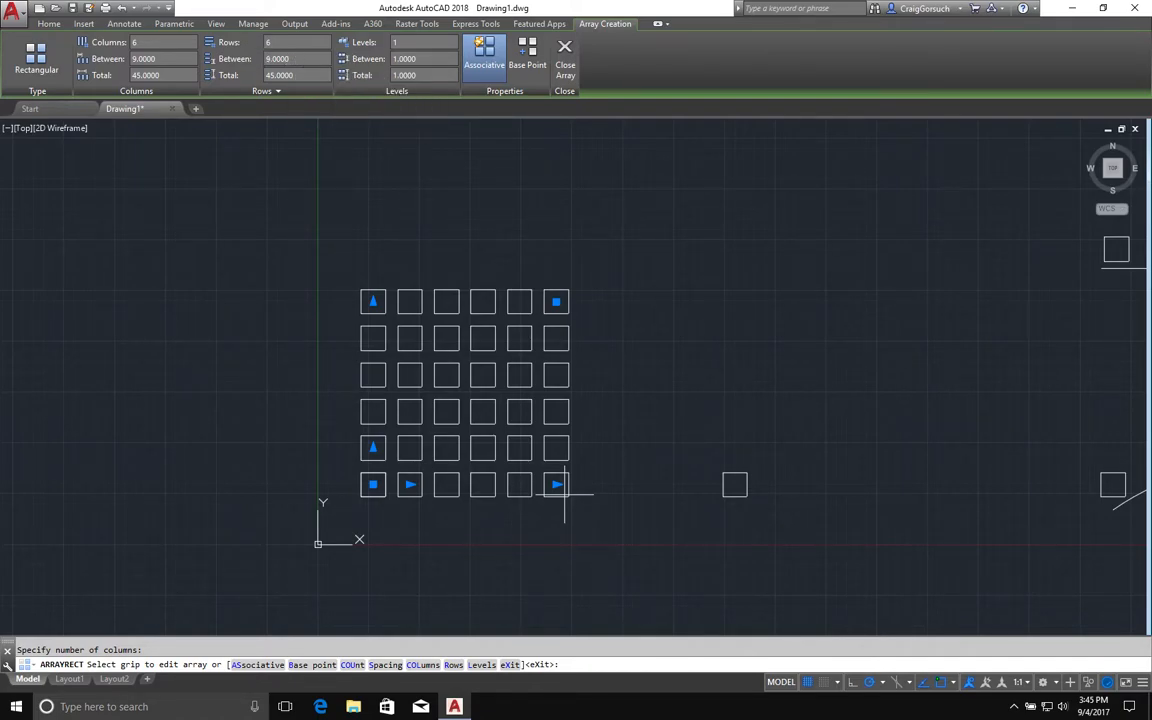
Set the spacing between rows to 12.
left_click(298, 60)
type("12")
key("Return")
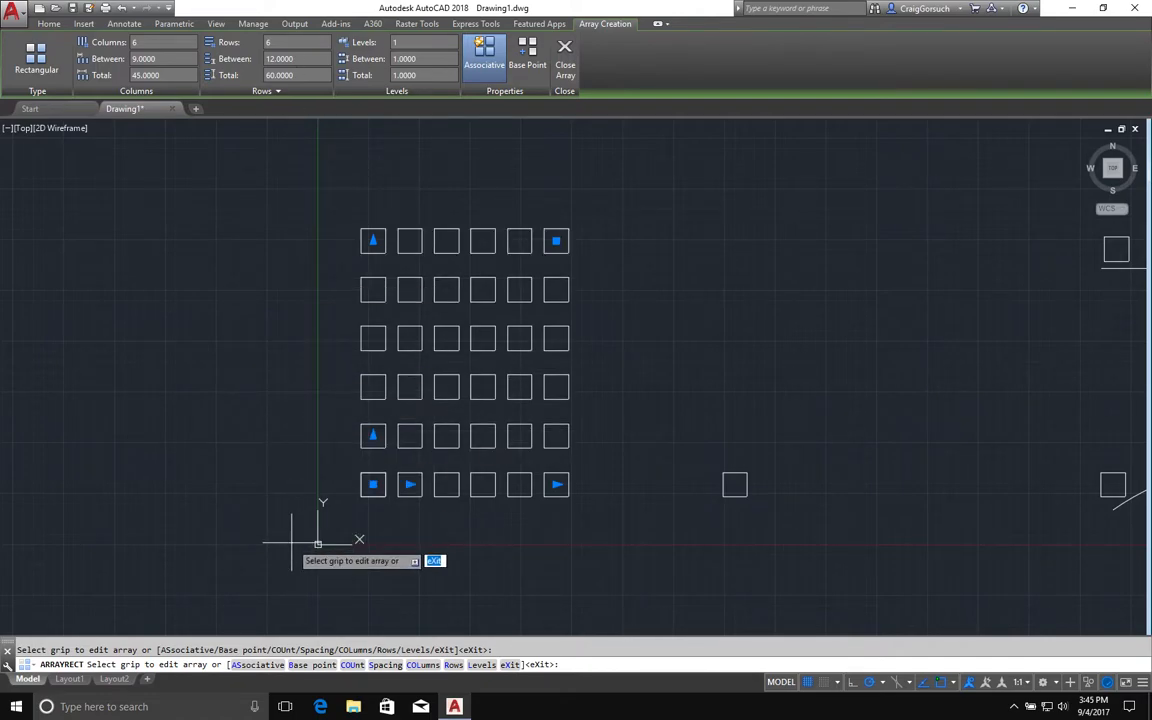
Set the spacing between columns to 8 and finish the rectangular array.
left_click(173, 60)
type("8")
key("Return")
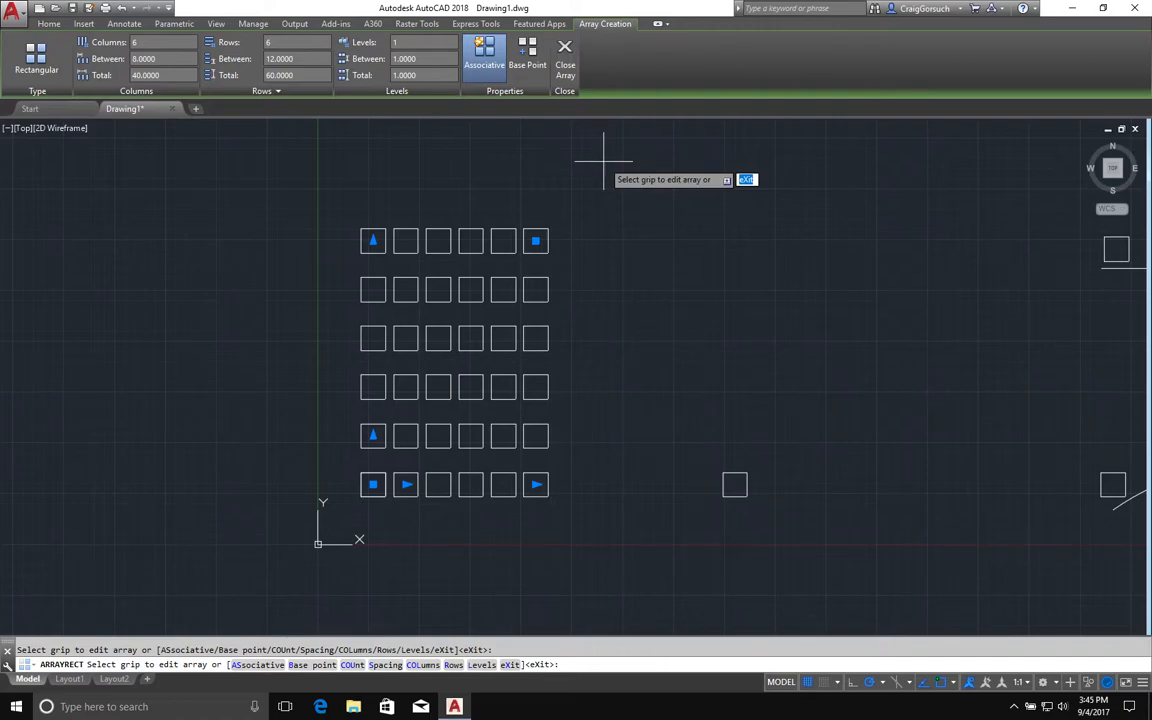
key("Return")
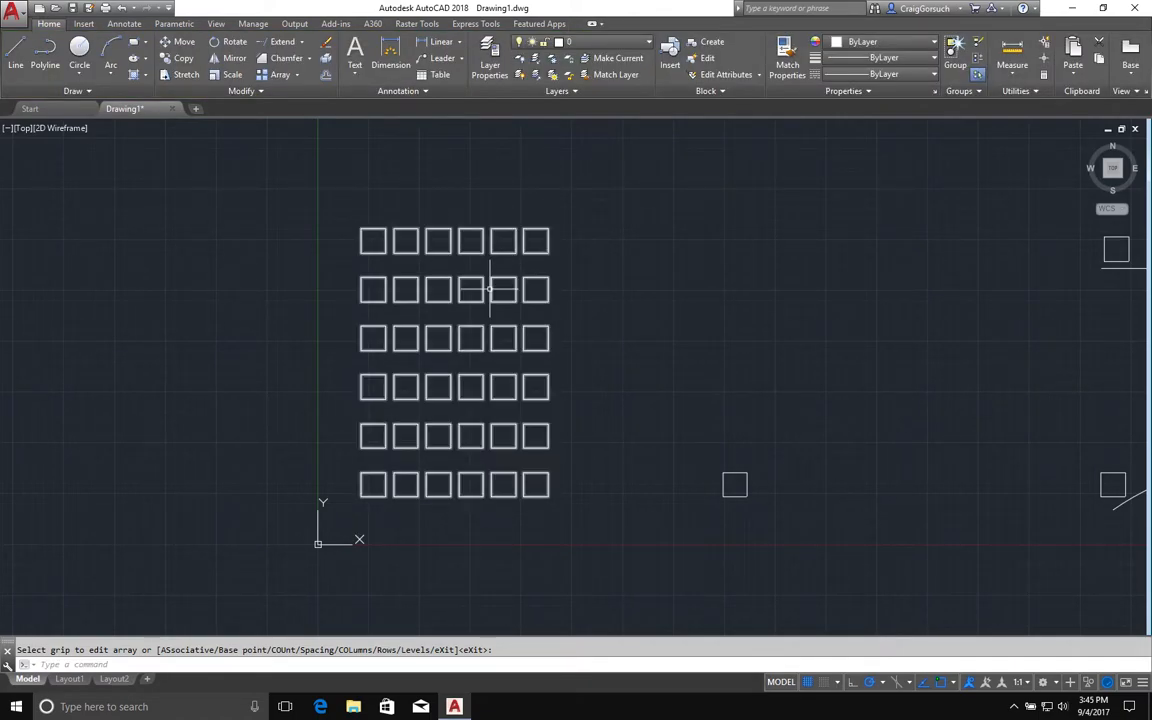
Select the finished array and reduce it to 5 rows with the row count grip.
left_click(490, 289)
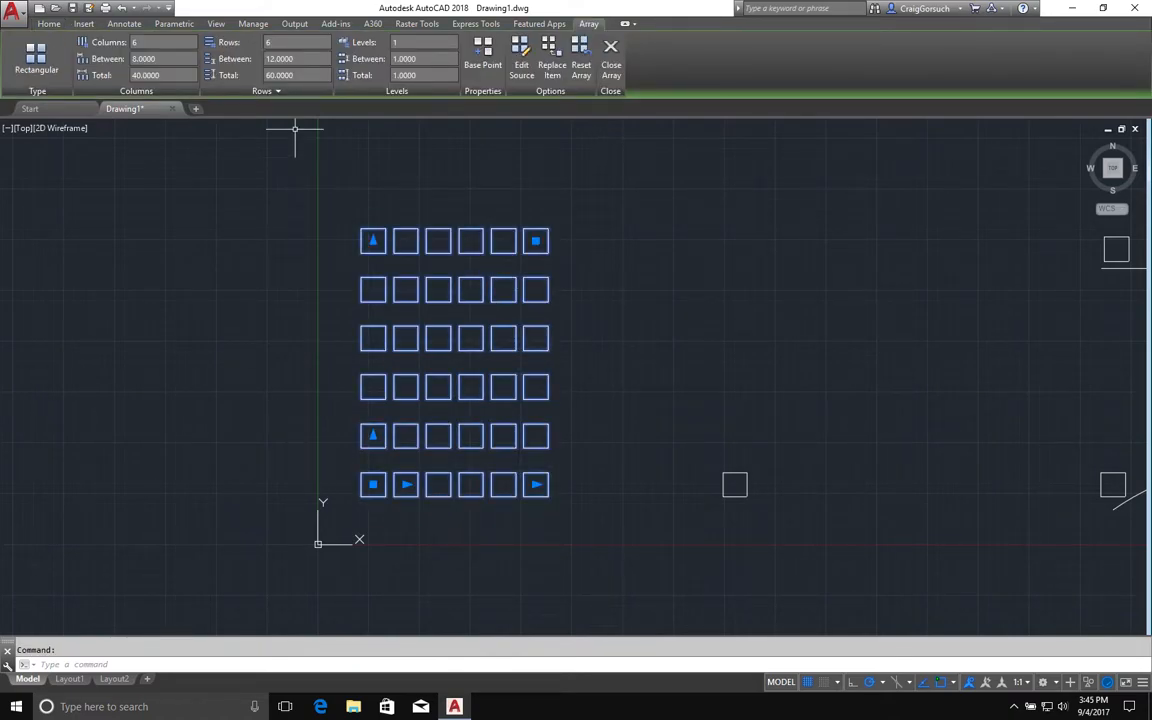
left_click(372, 241)
left_click(376, 285)
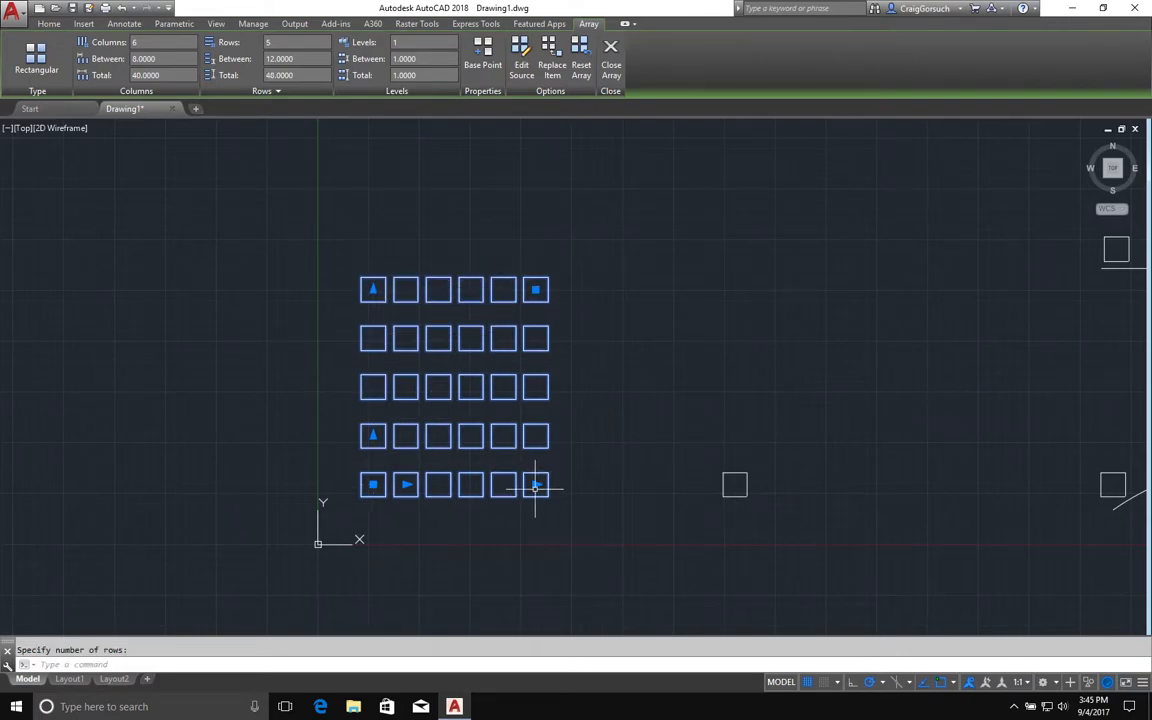
left_click(373, 267)
Extend the array to 7 columns with the column count grip and deselect it.
left_click(581, 485)
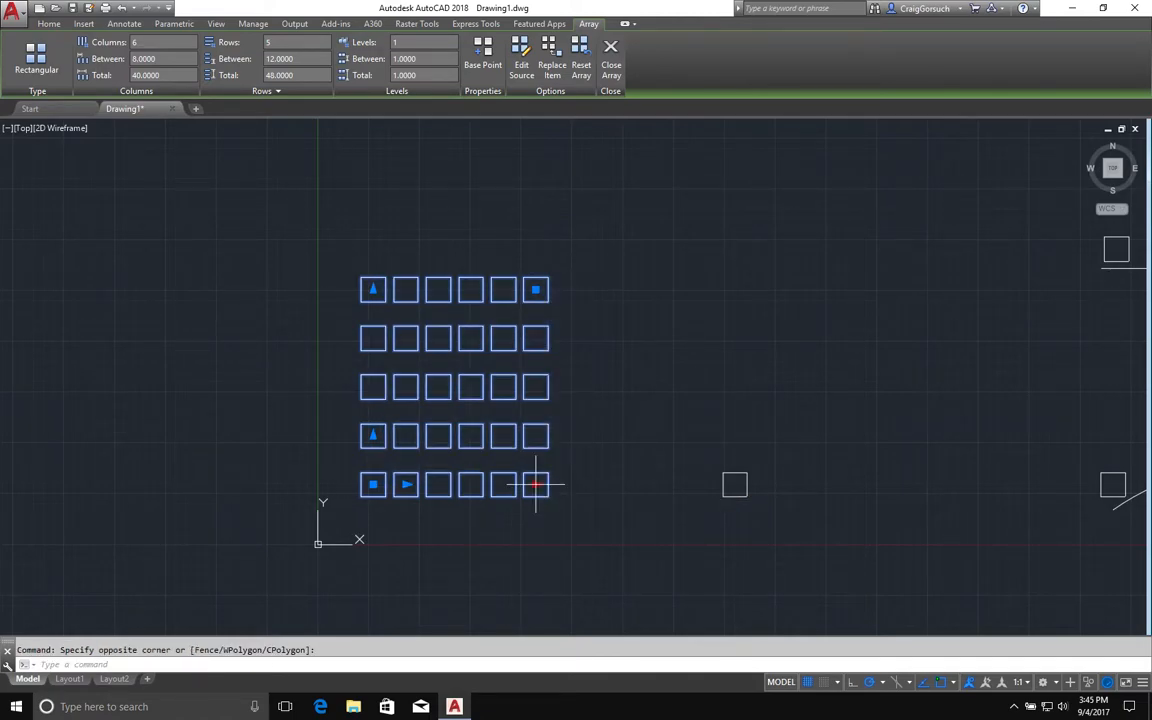
left_click(534, 485)
left_click(589, 488)
key("Escape")
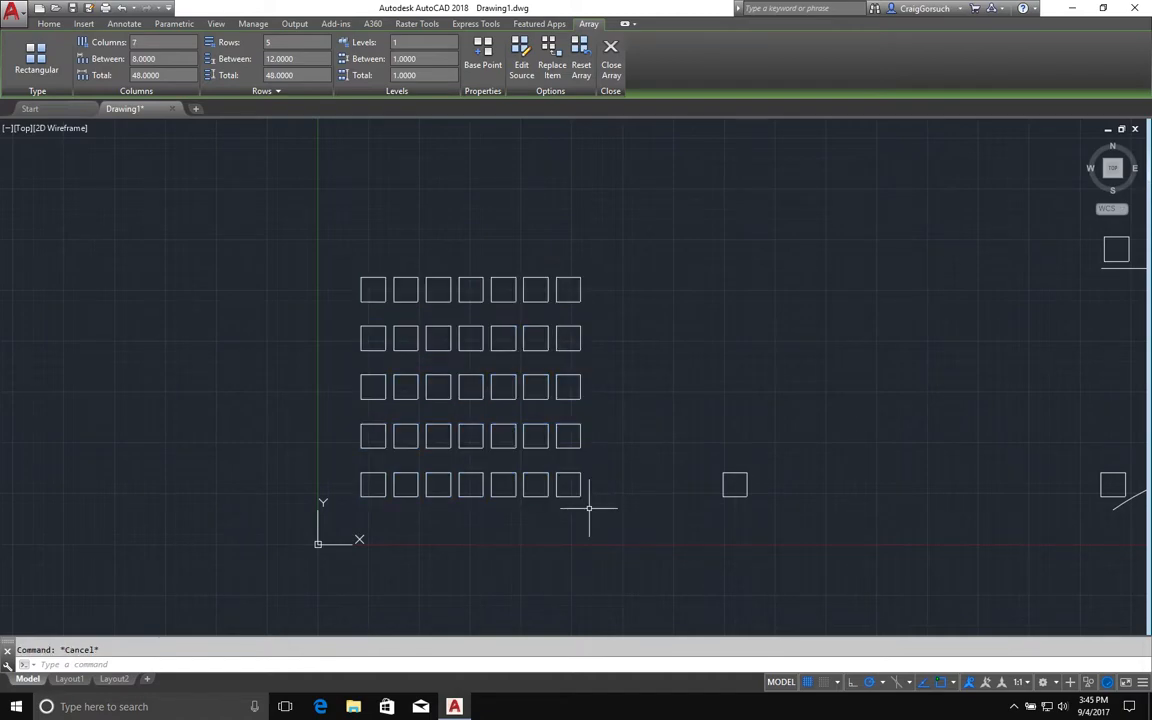
Start a polar array of the lone square, placing its centre point above and to the right of it.
mouse_move(589, 507)
middle_mouse_down()
mouse_move(411, 534)
mouse_move(421, 532)
middle_mouse_up()
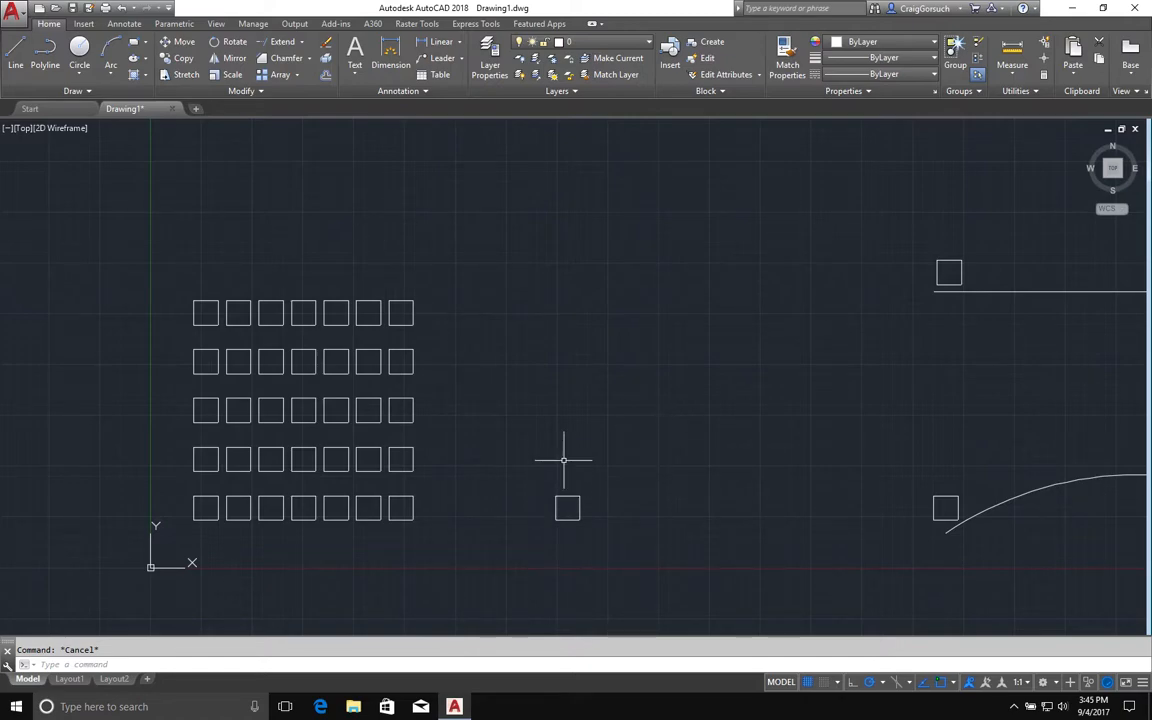
left_click(296, 75)
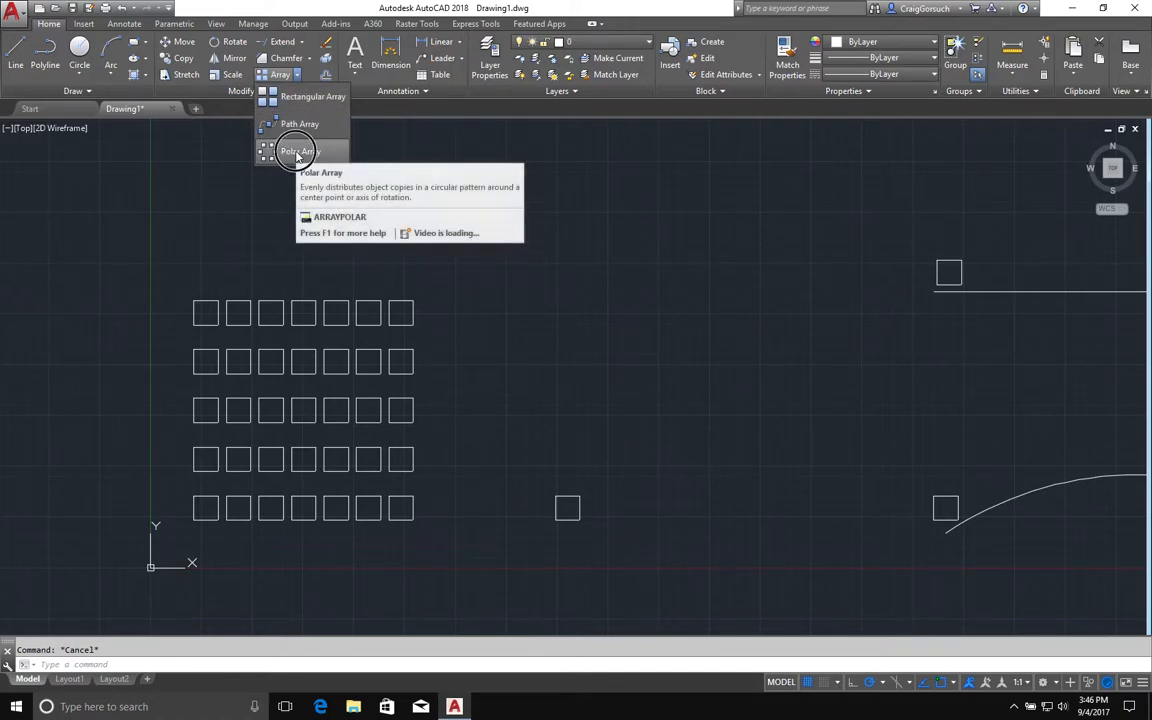
left_click(297, 153)
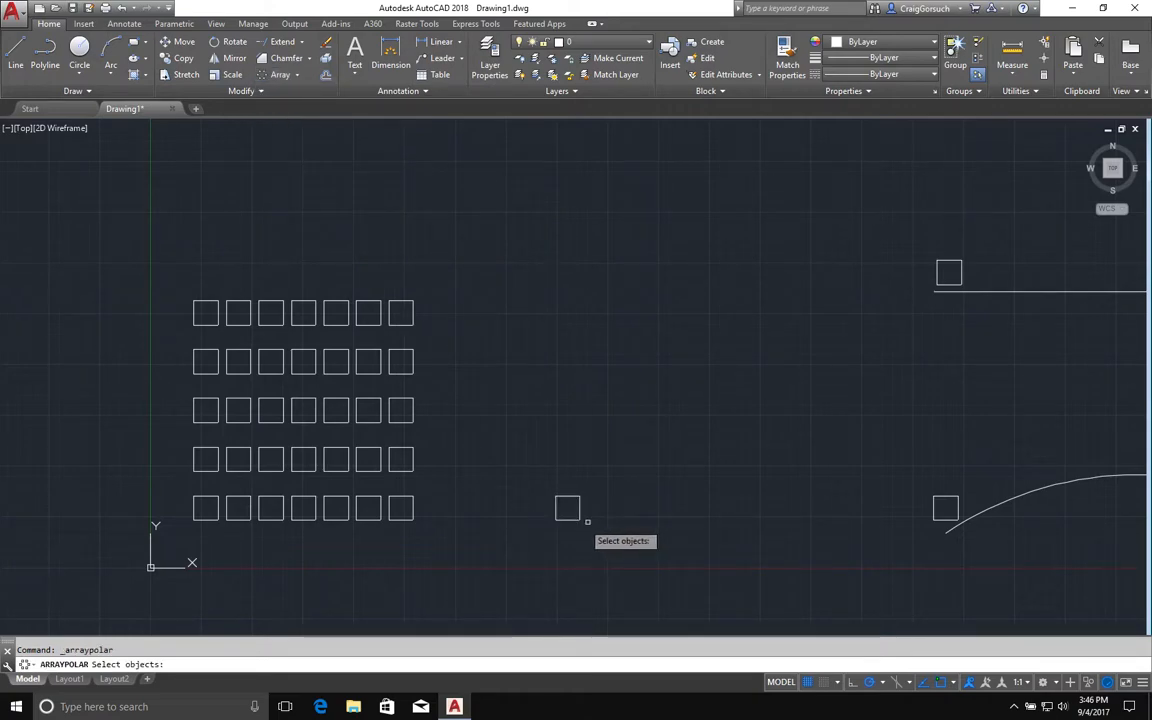
left_click(575, 520)
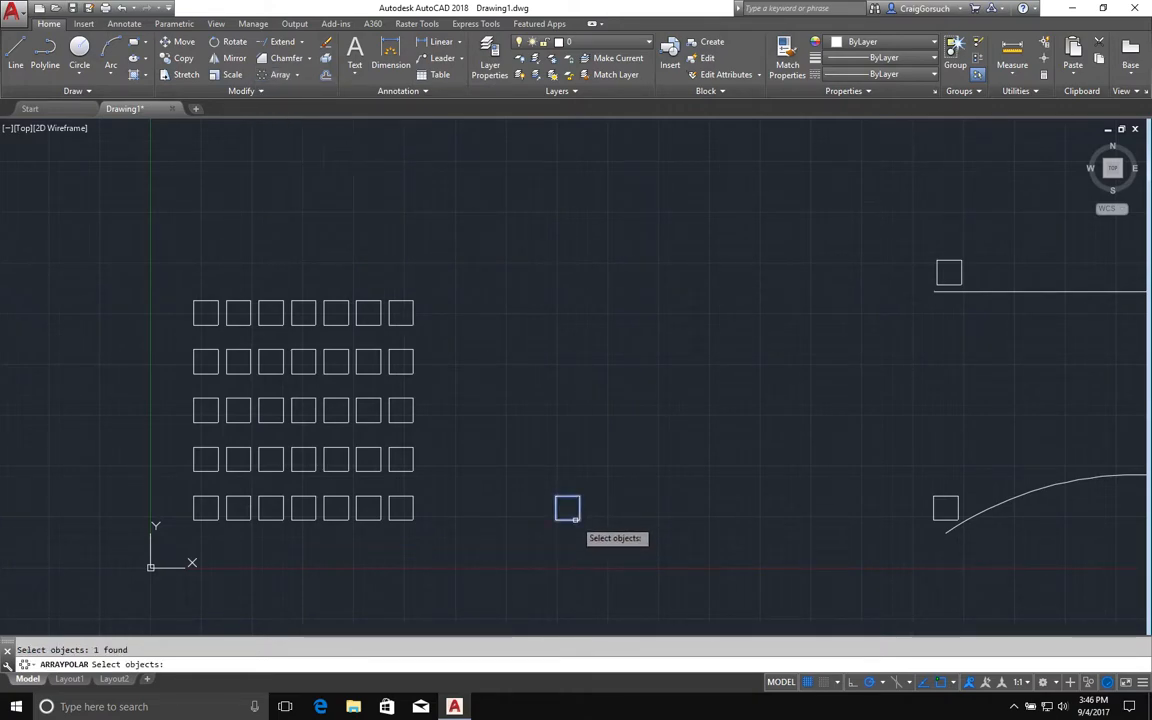
key("Return")
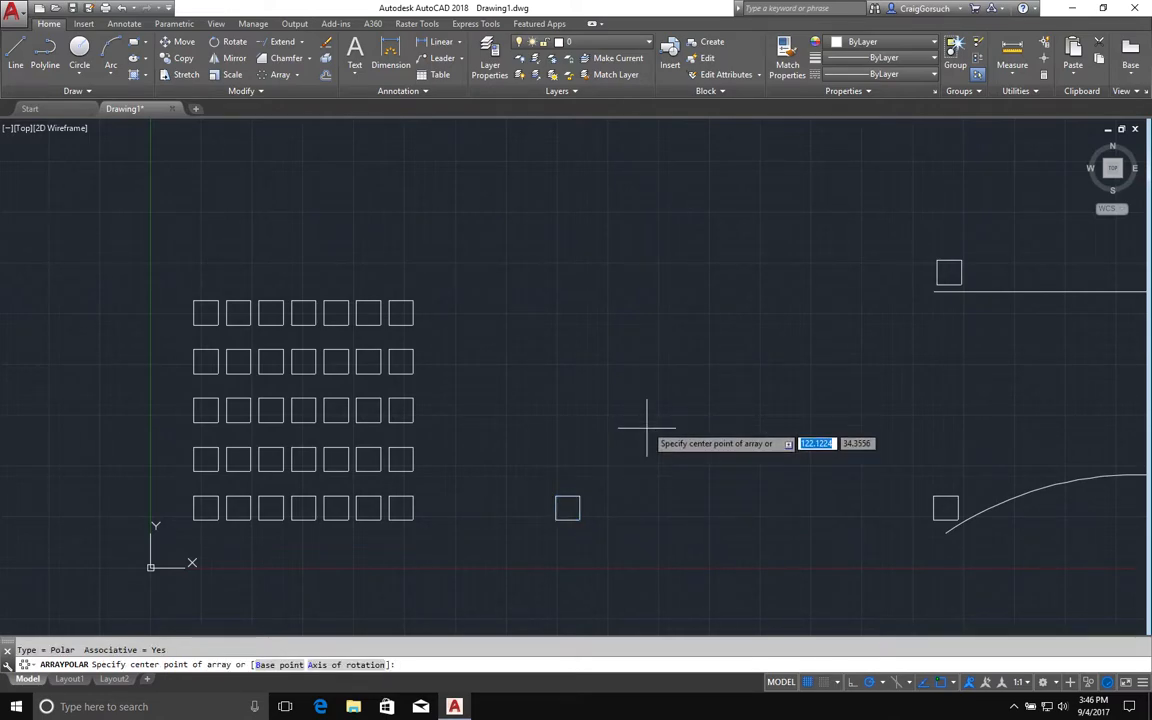
left_click(646, 422)
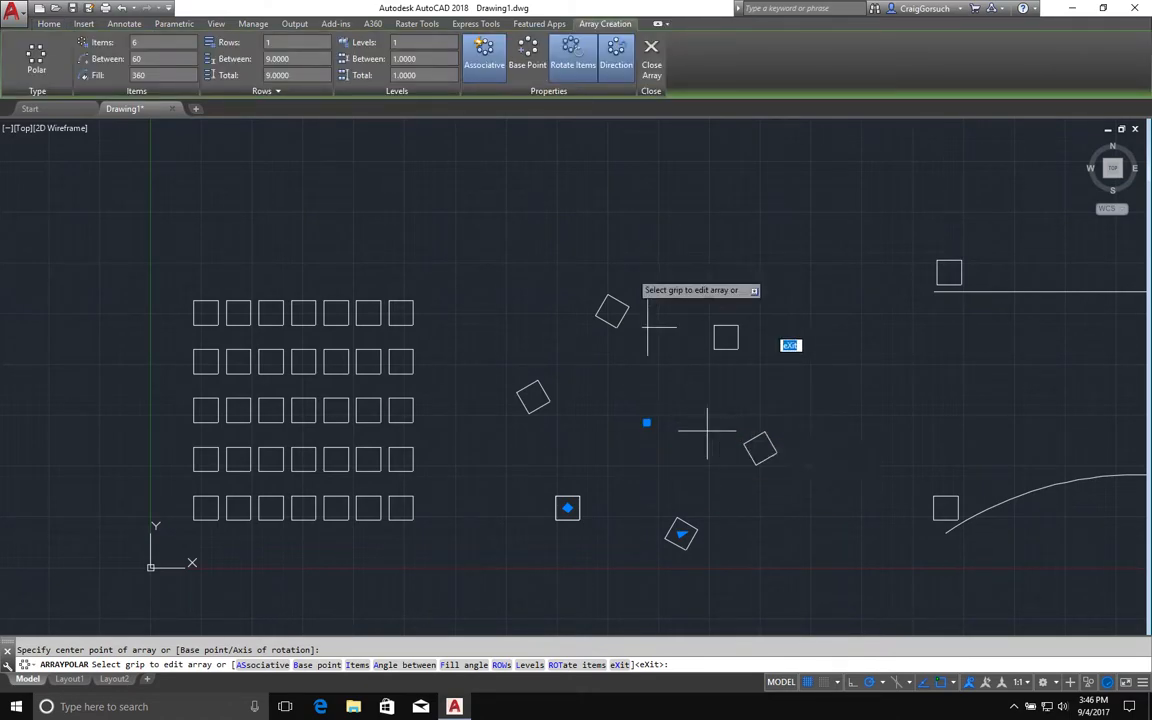
Use the polar array's grips to set about 33° between items and 10 items.
left_click(678, 532)
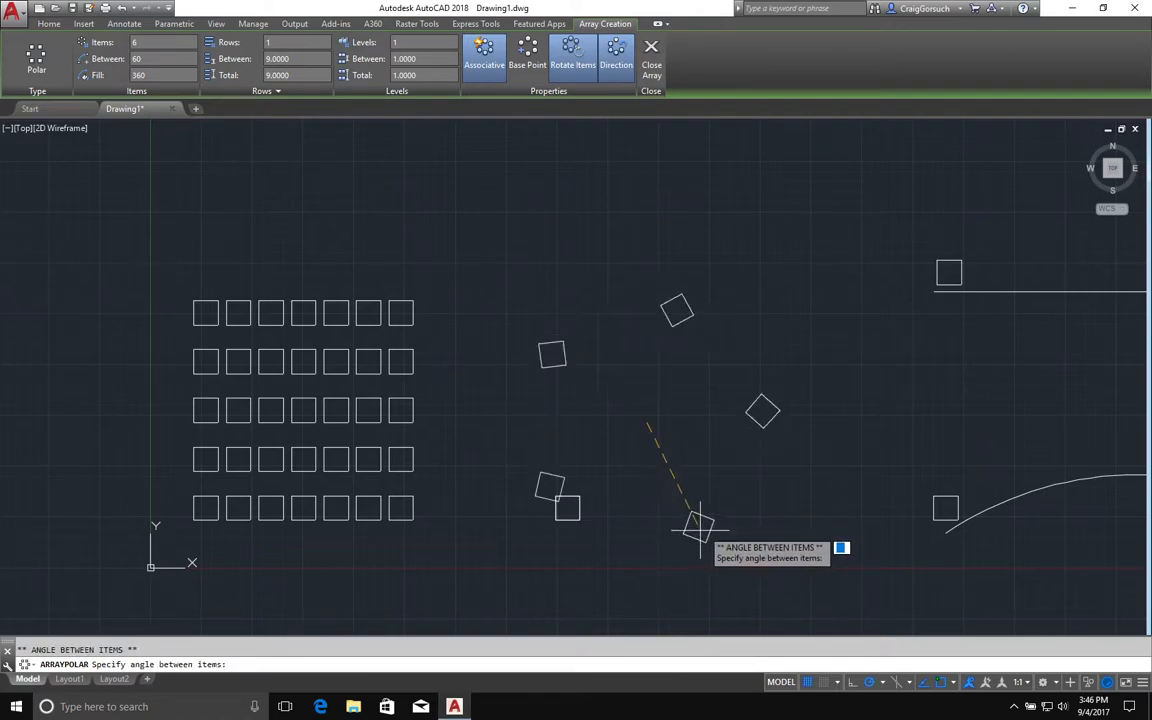
left_click(624, 537)
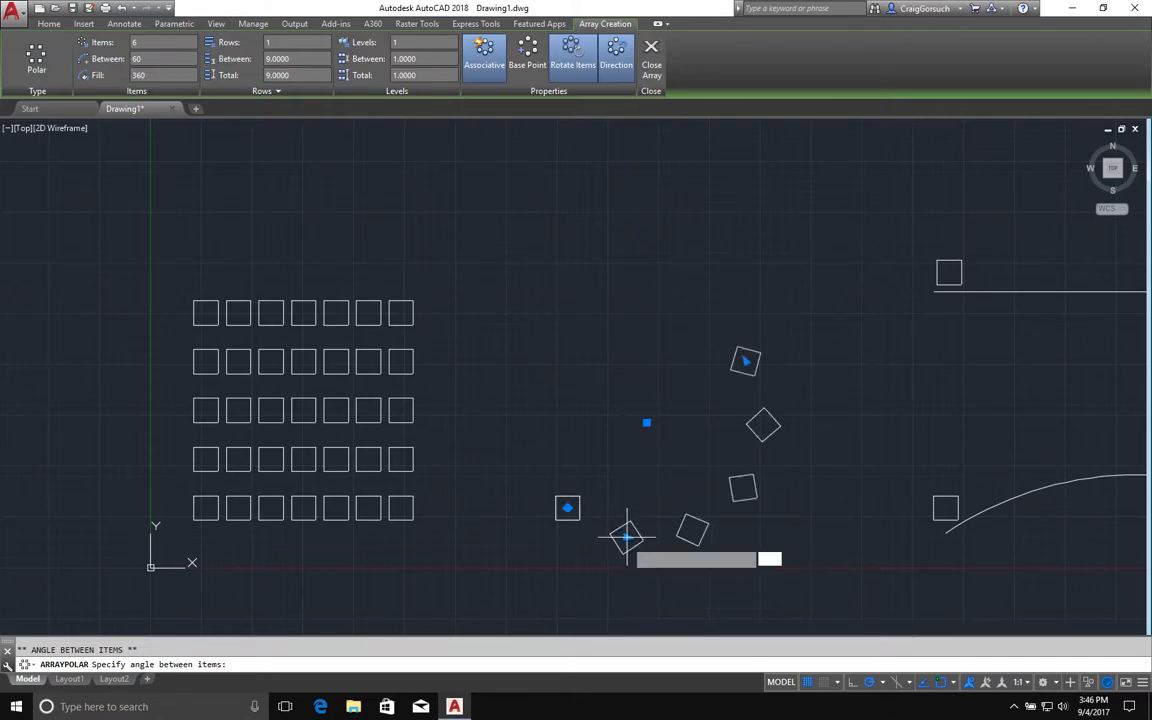
left_click(745, 361)
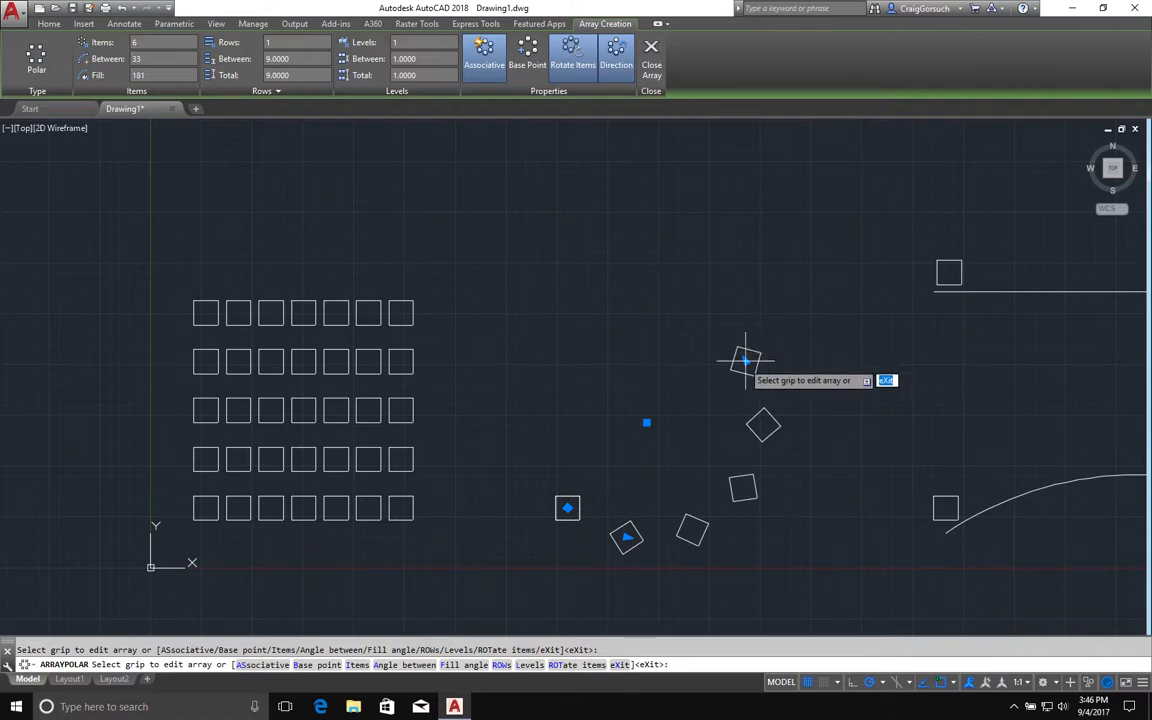
left_click(745, 361)
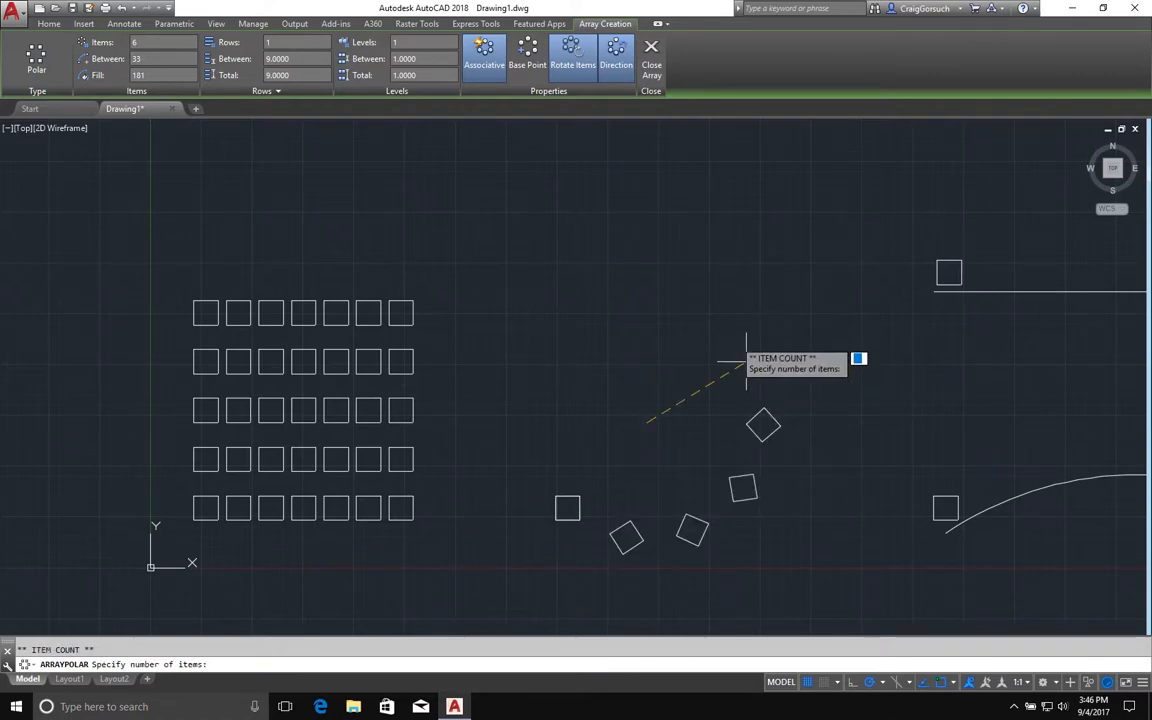
left_click(519, 433)
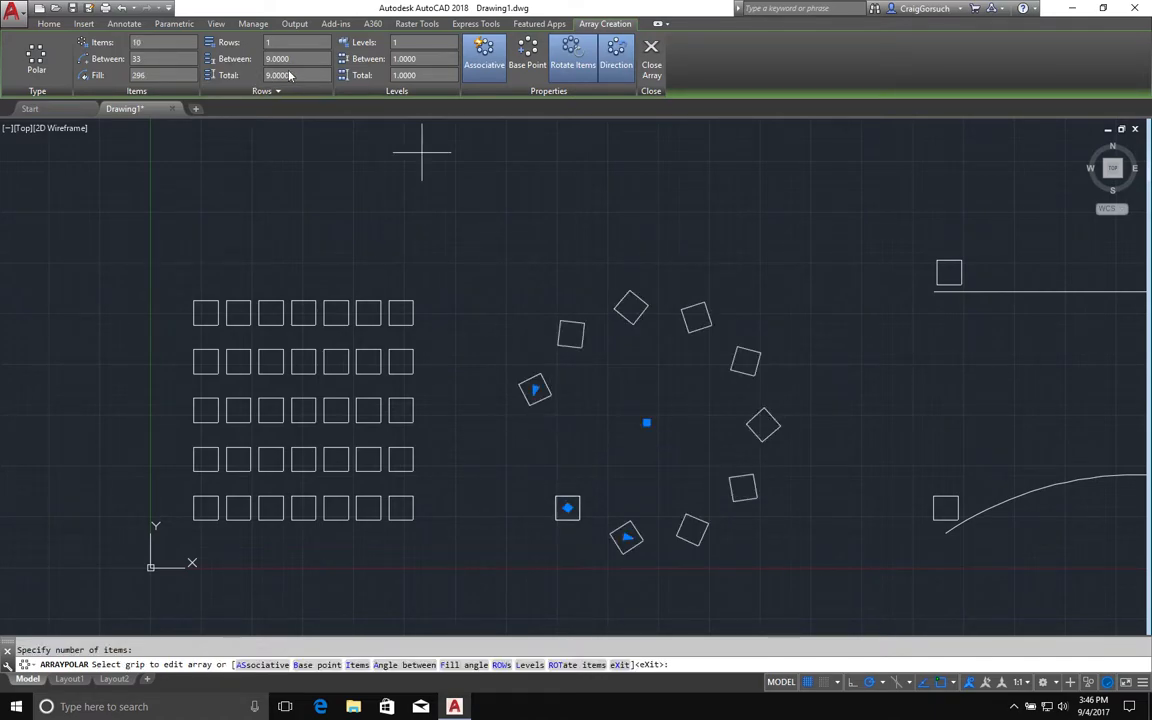
Increase the polar array to 4 rows.
left_click(149, 43)
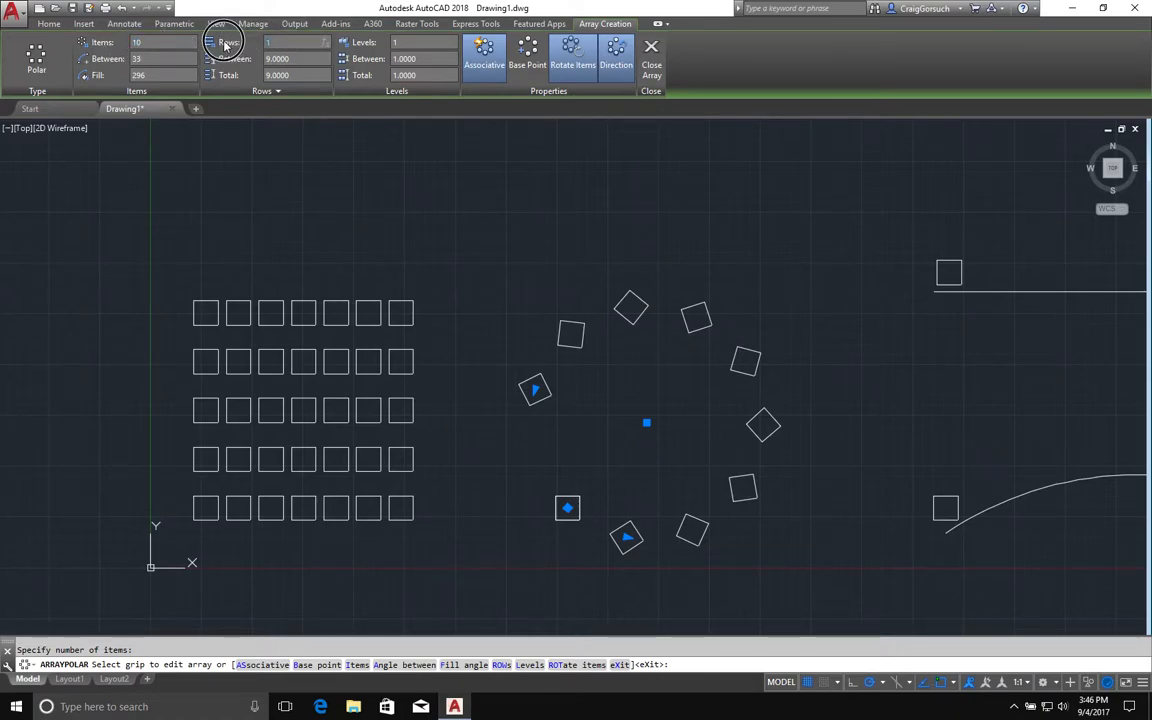
key("Return")
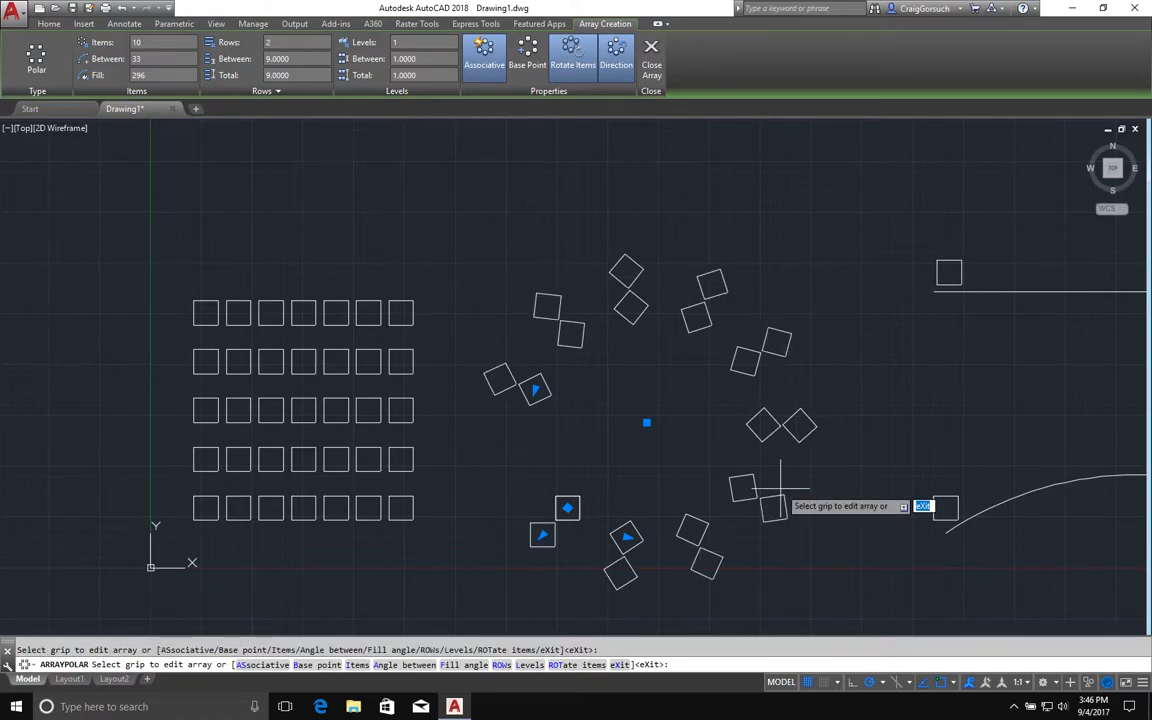
left_click(542, 534)
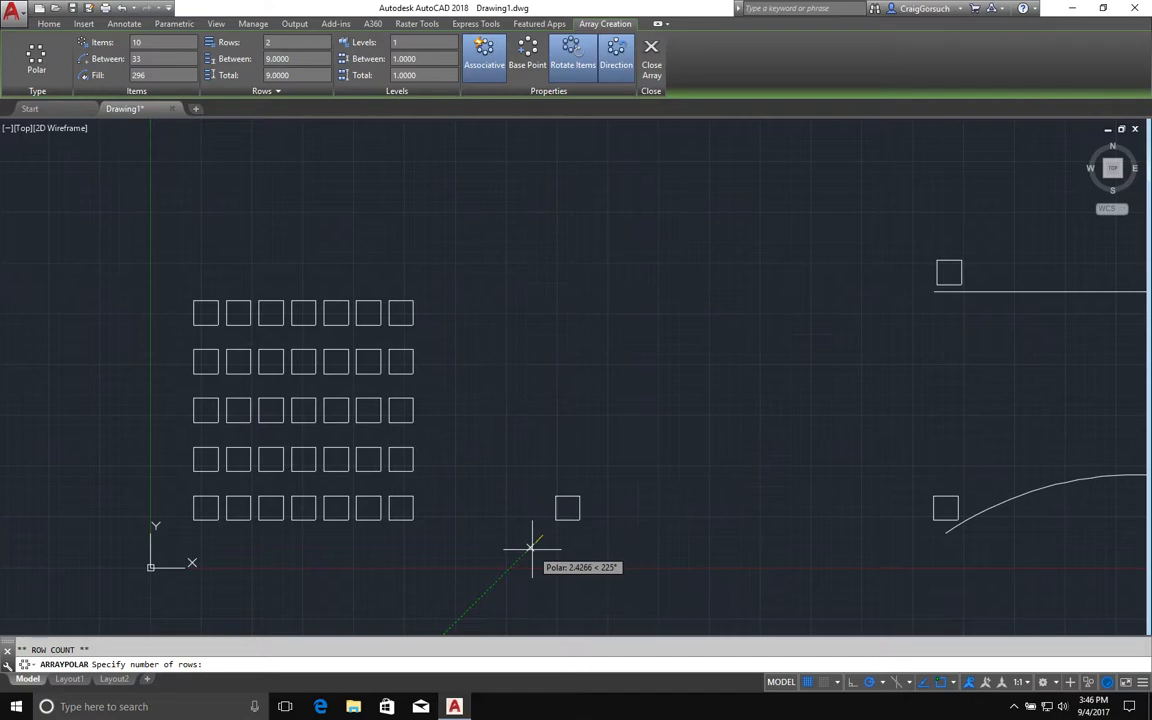
left_click(486, 586)
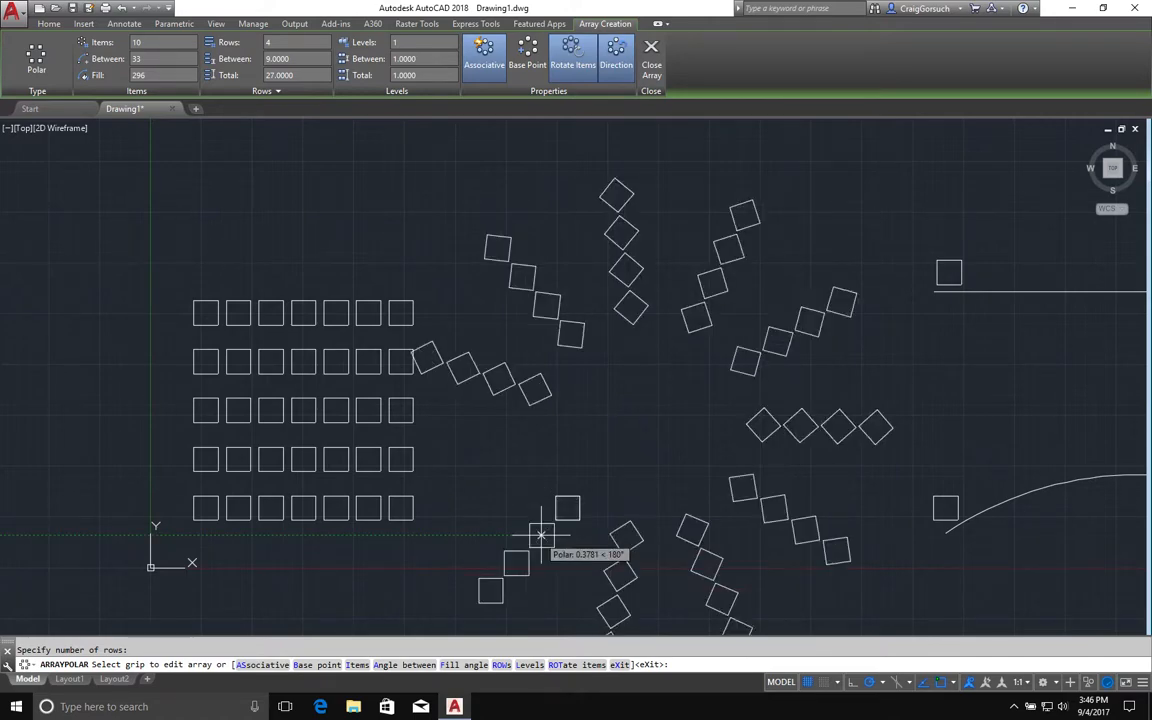
Adjust the distance between the polar array's rows with the row spacing grip.
left_click(567, 507)
left_click(532, 545)
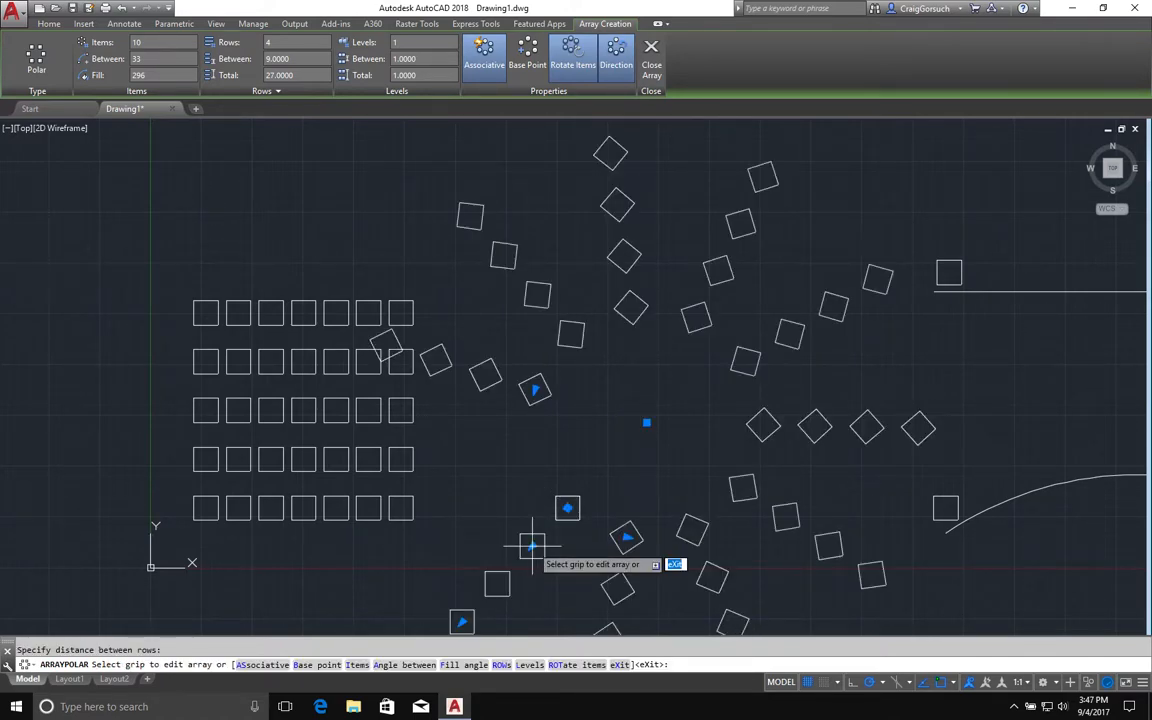
Set the polar array's angle between items to 31° using its grips, keeping 10 items.
middle_click_drag(538, 551, 513, 415)
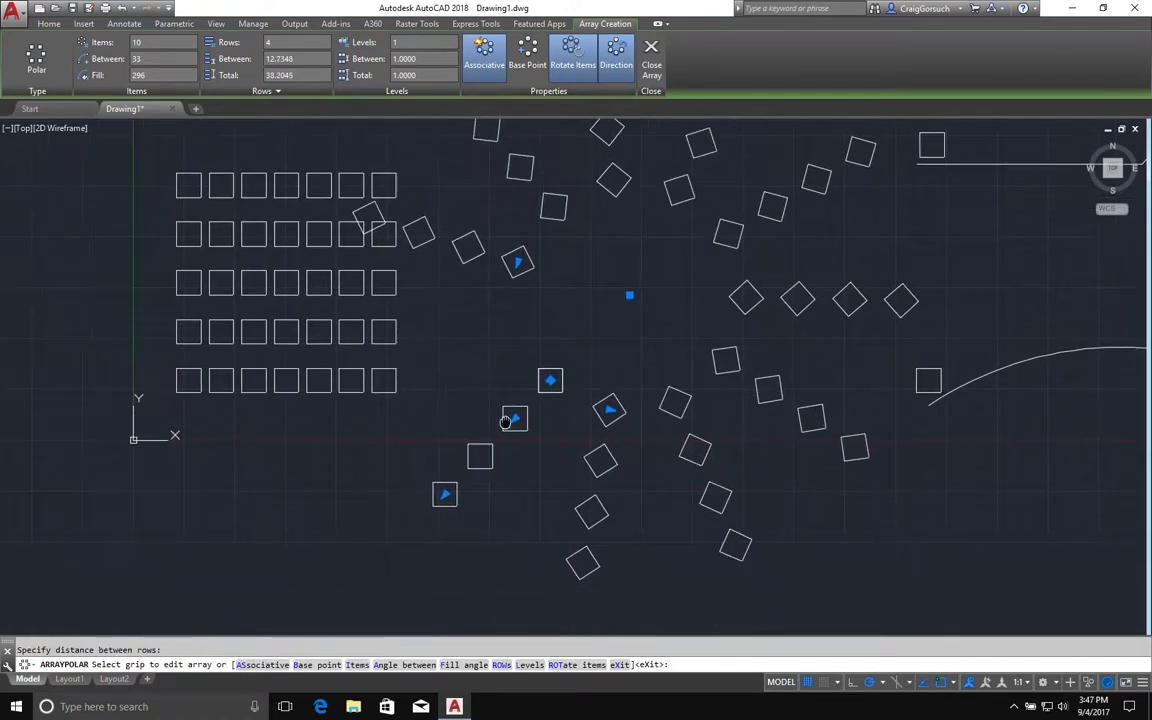
left_click(517, 262)
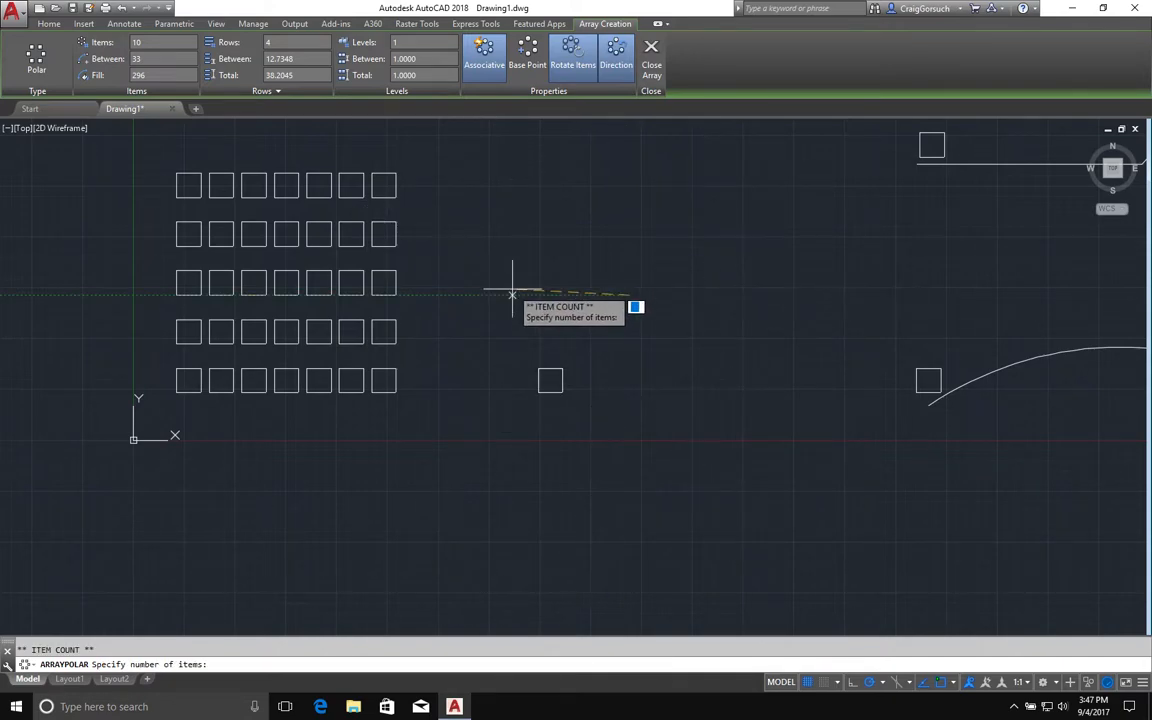
left_click(512, 295)
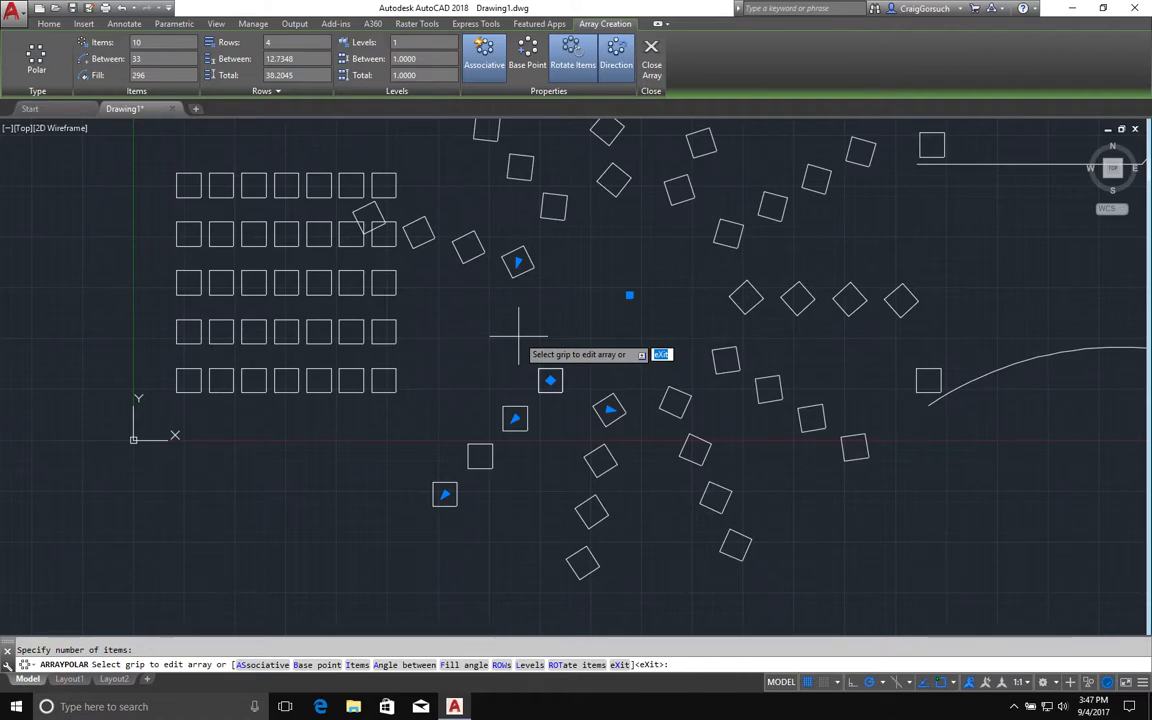
left_click(609, 410)
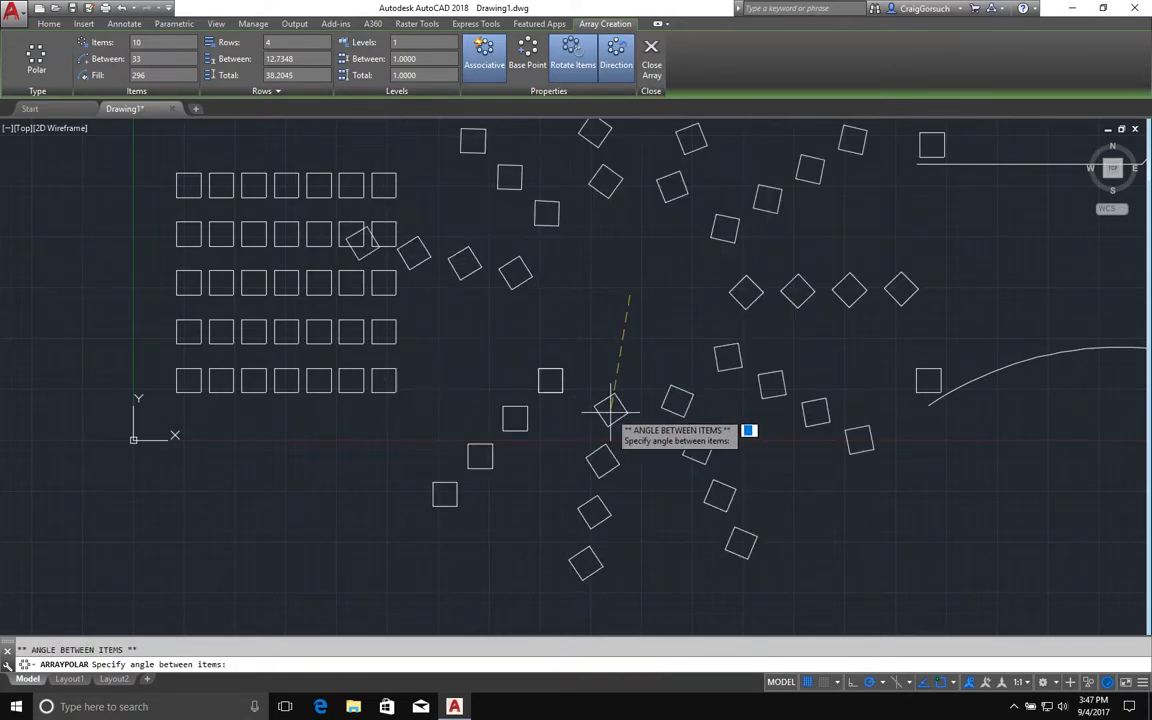
left_click(607, 406)
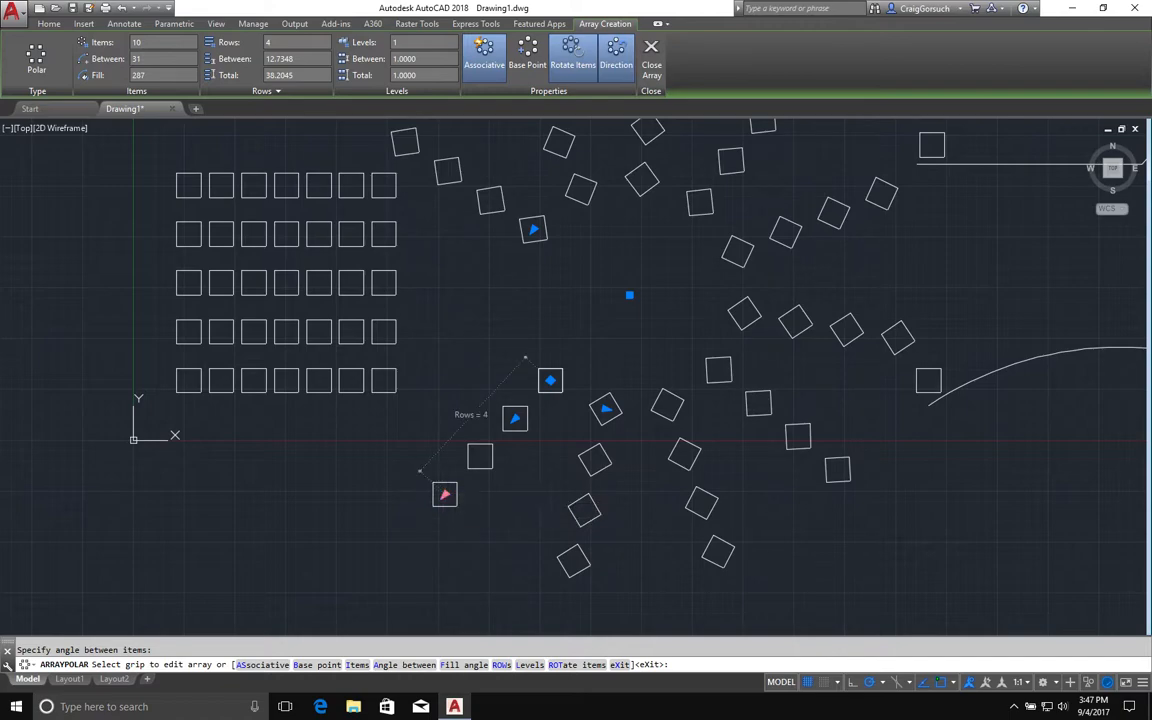
Reduce the polar array to 2 rows with the row count grip and close the array.
left_click(443, 494)
left_click(488, 476)
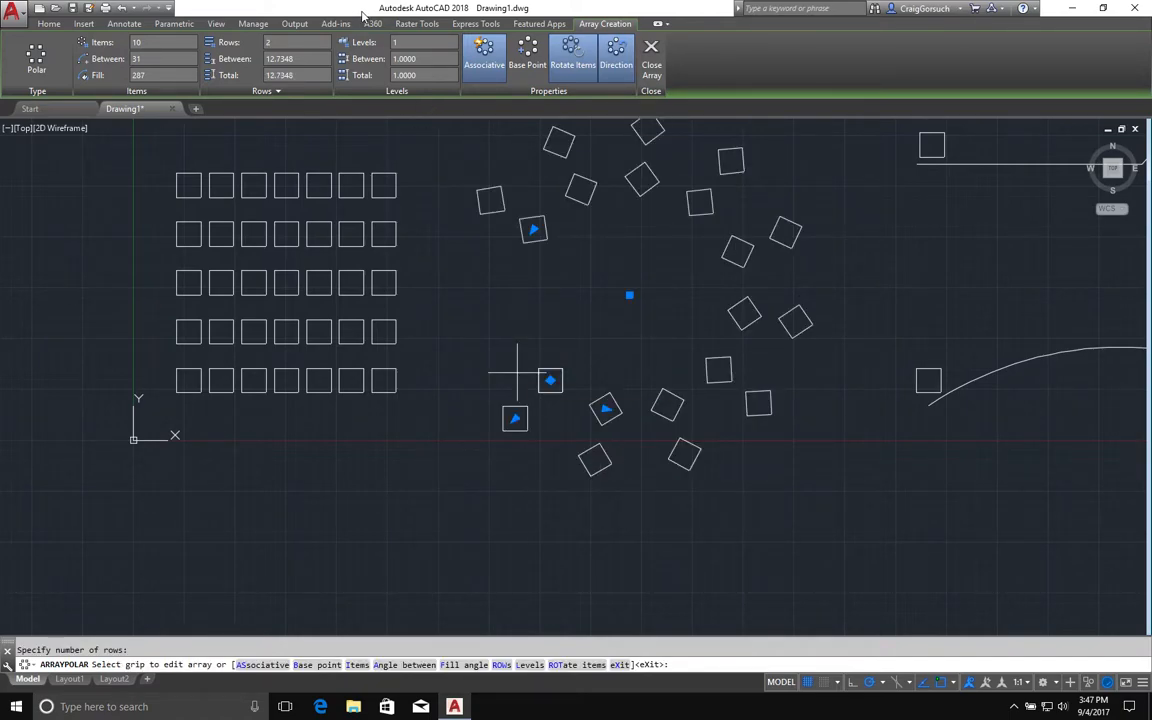
mouse_move(689, 476)
middle_mouse_down()
mouse_move(501, 583)
mouse_move(463, 517)
mouse_move(506, 556)
middle_mouse_up()
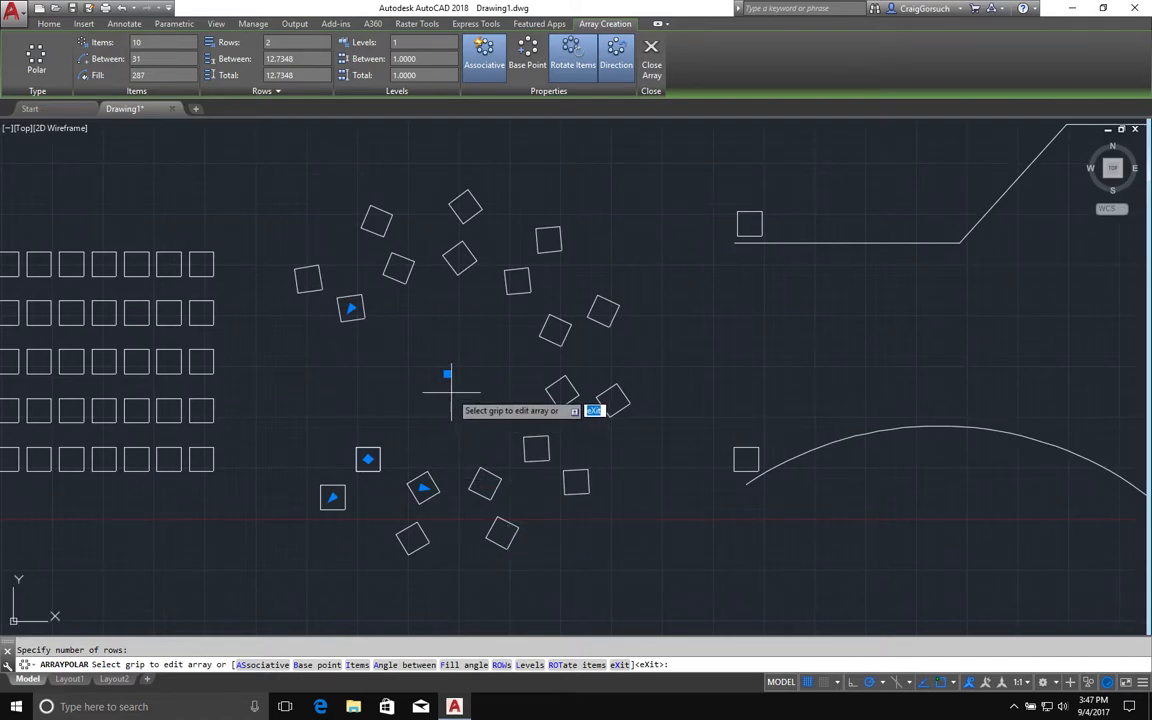
key("Escape")
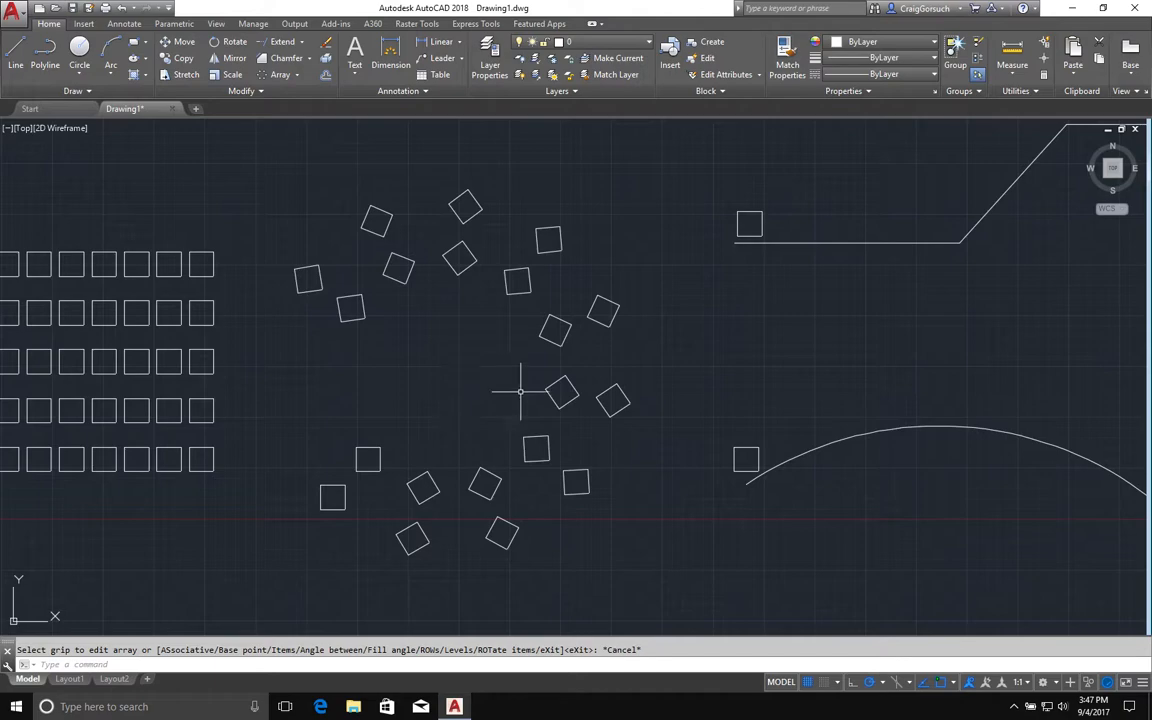
Create a path array of the lone square along the arc.
mouse_move(776, 358)
middle_mouse_down()
mouse_move(684, 380)
mouse_move(378, 342)
mouse_move(378, 353)
middle_mouse_up()
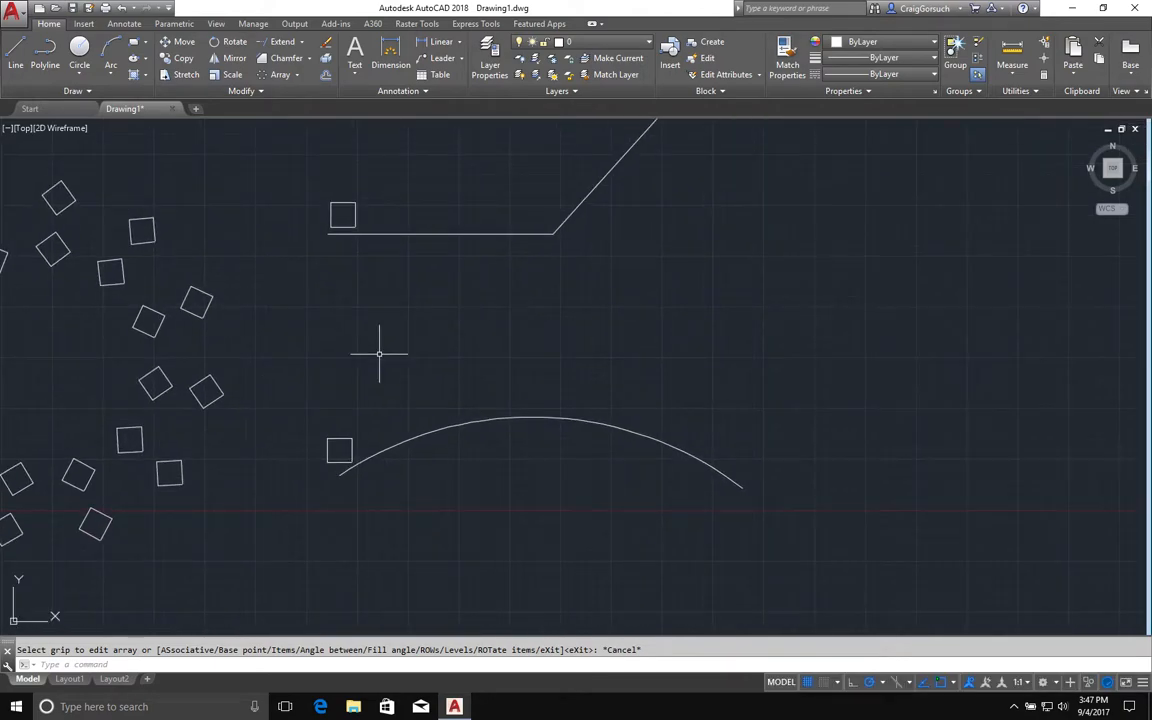
left_click(297, 78)
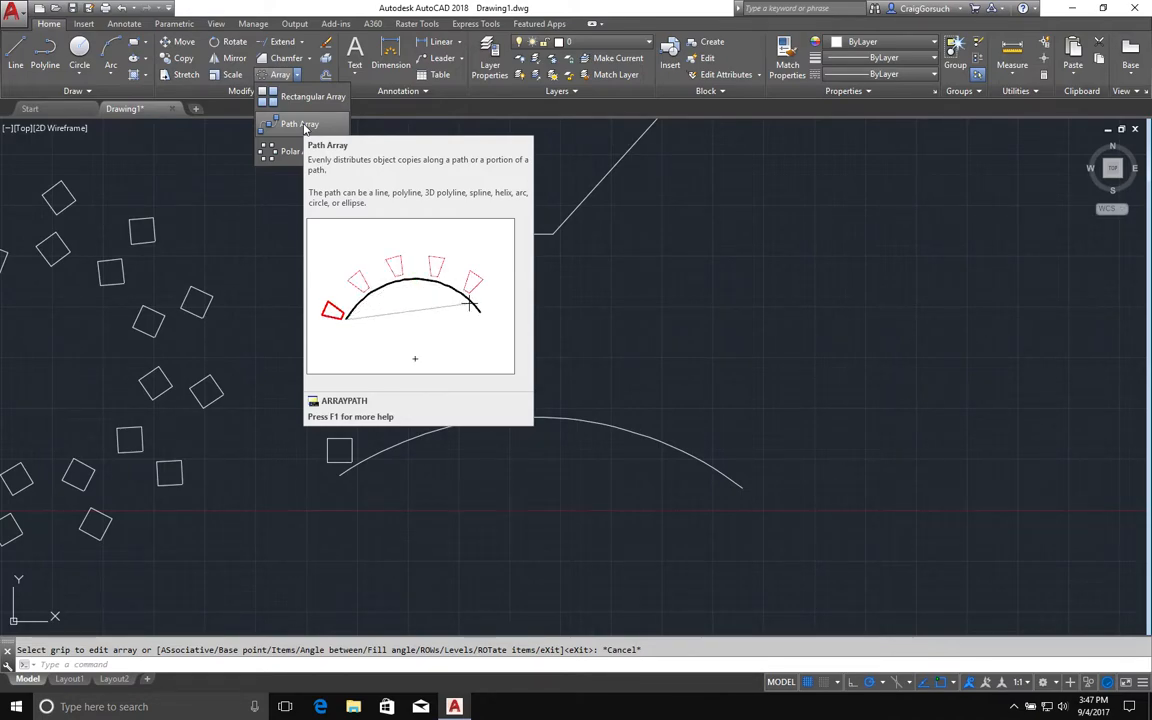
left_click(300, 124)
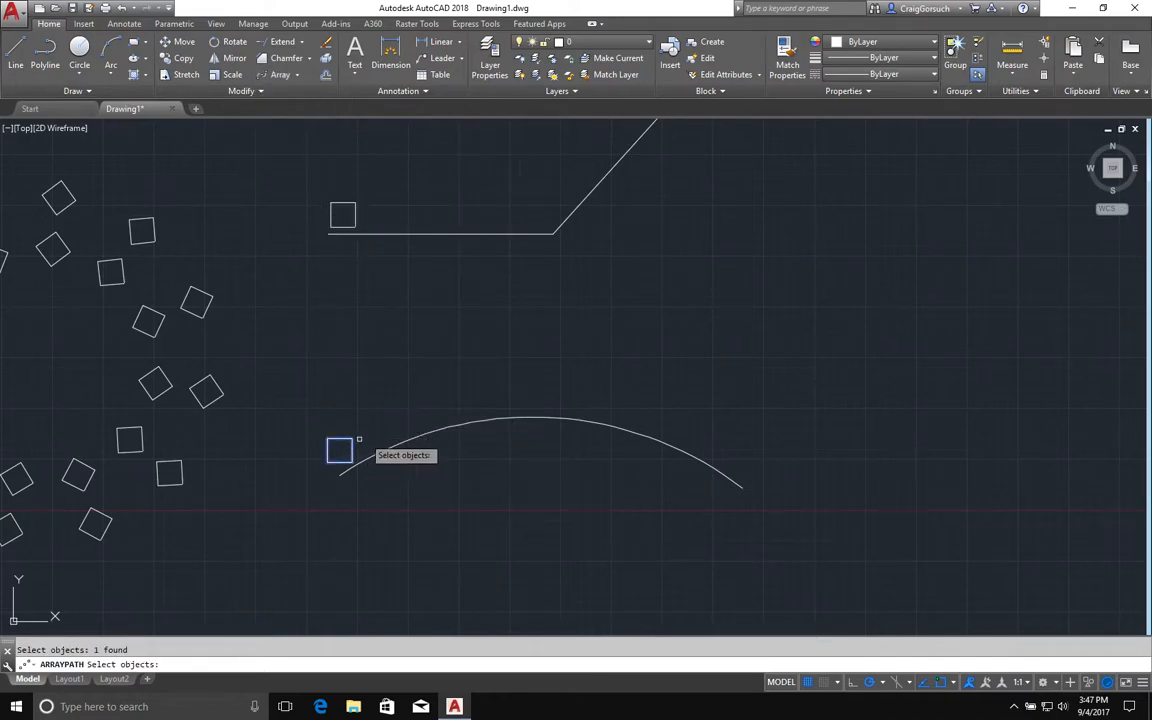
key("Return")
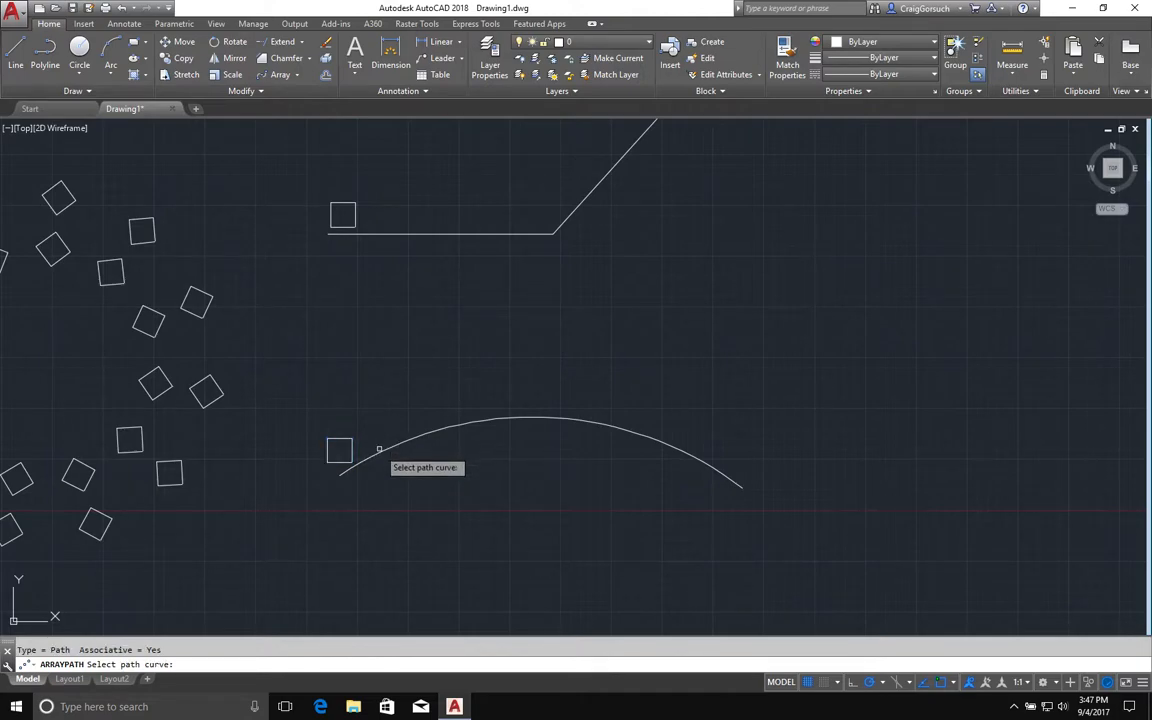
left_click(379, 449)
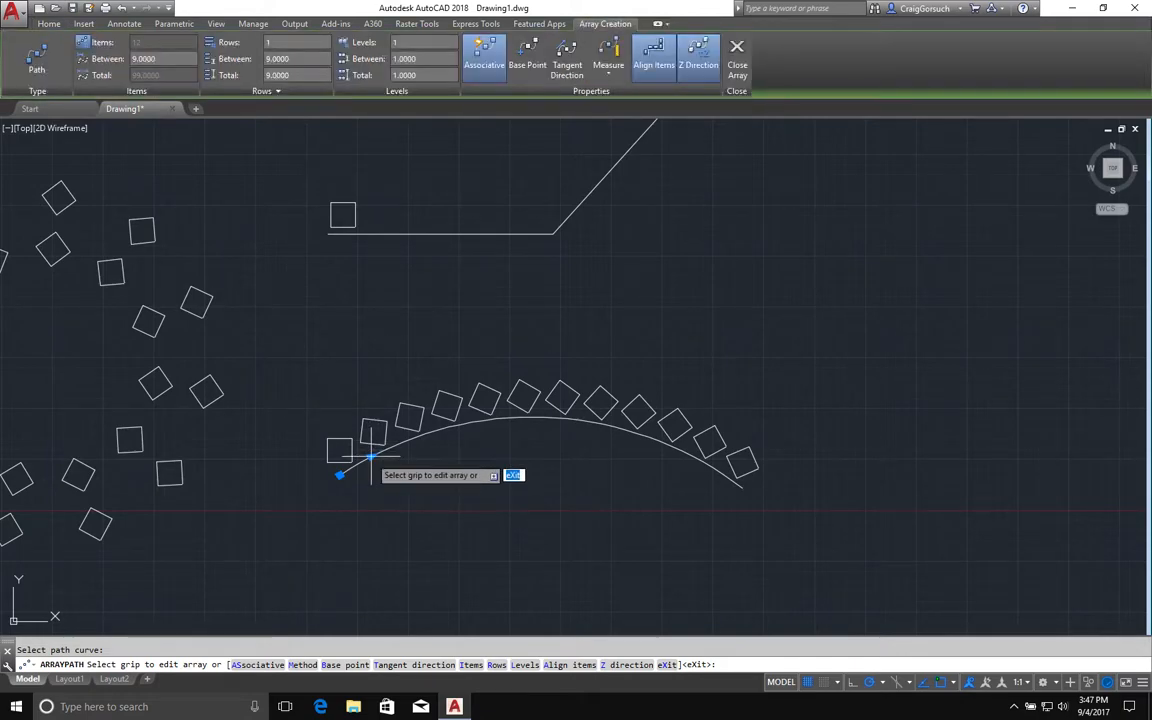
Set the path array's item spacing to about 11.14 with its grip and close the array.
left_click(374, 459)
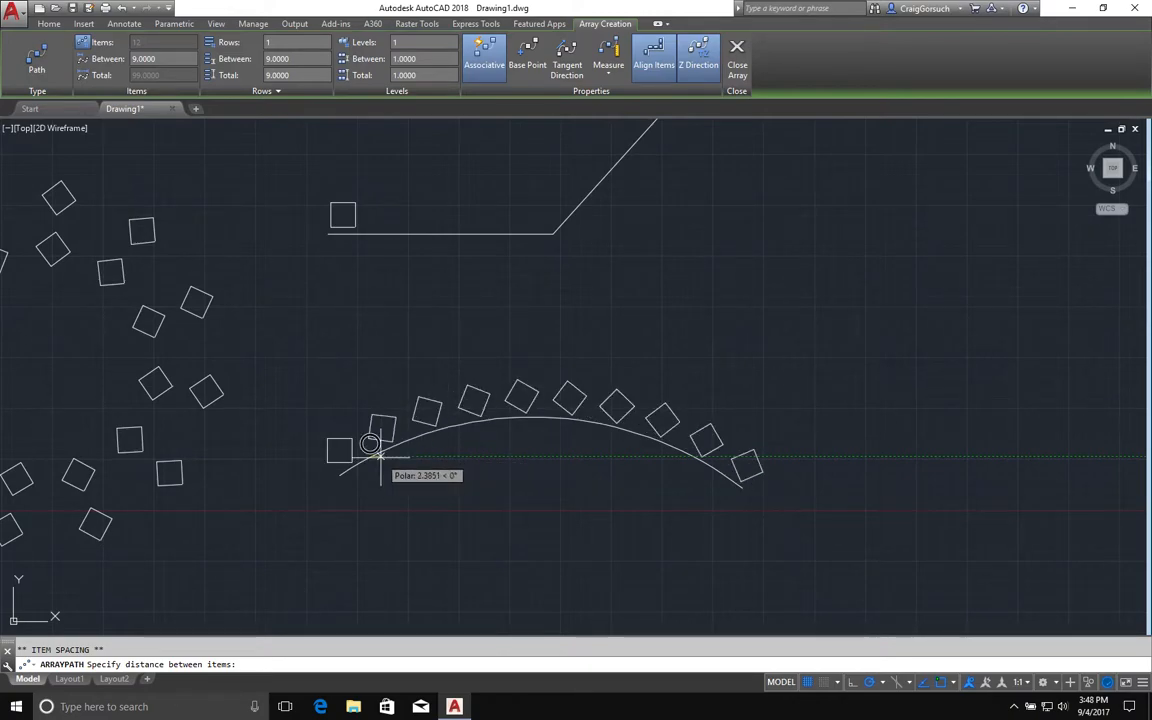
left_click(380, 458)
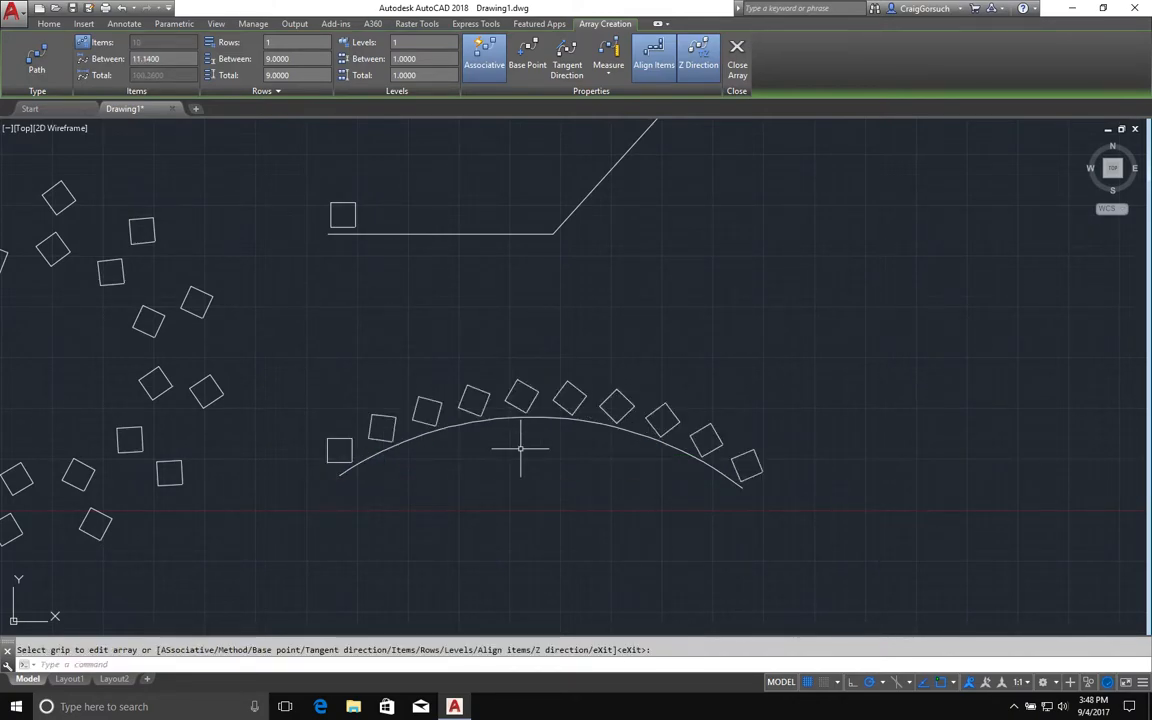
key("Return")
Reshape the path arc by pulling its midpoint below the ends and raising its right end point.
left_click(530, 420)
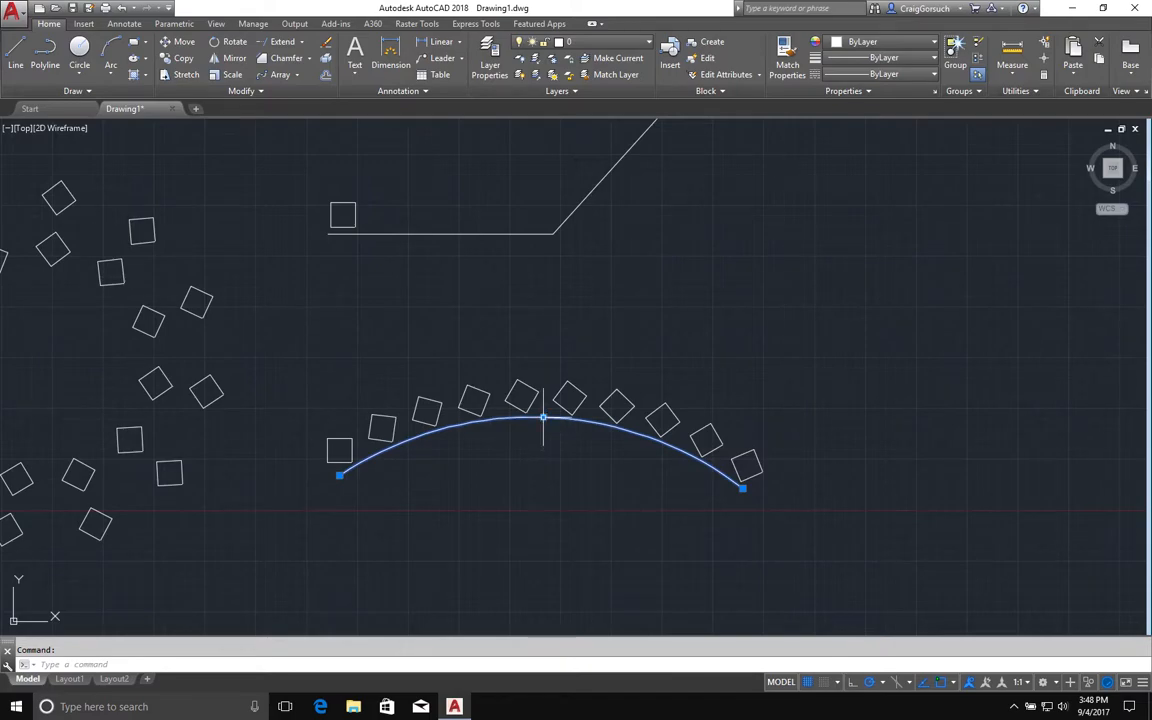
left_click(542, 418)
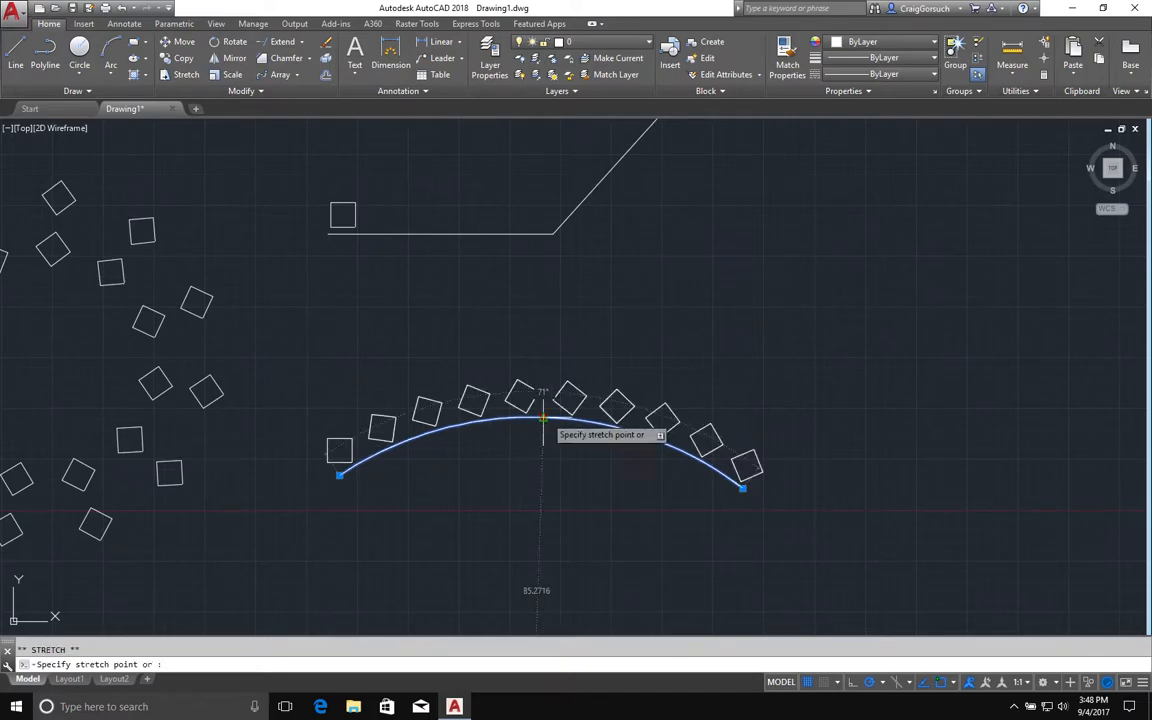
left_click(531, 507)
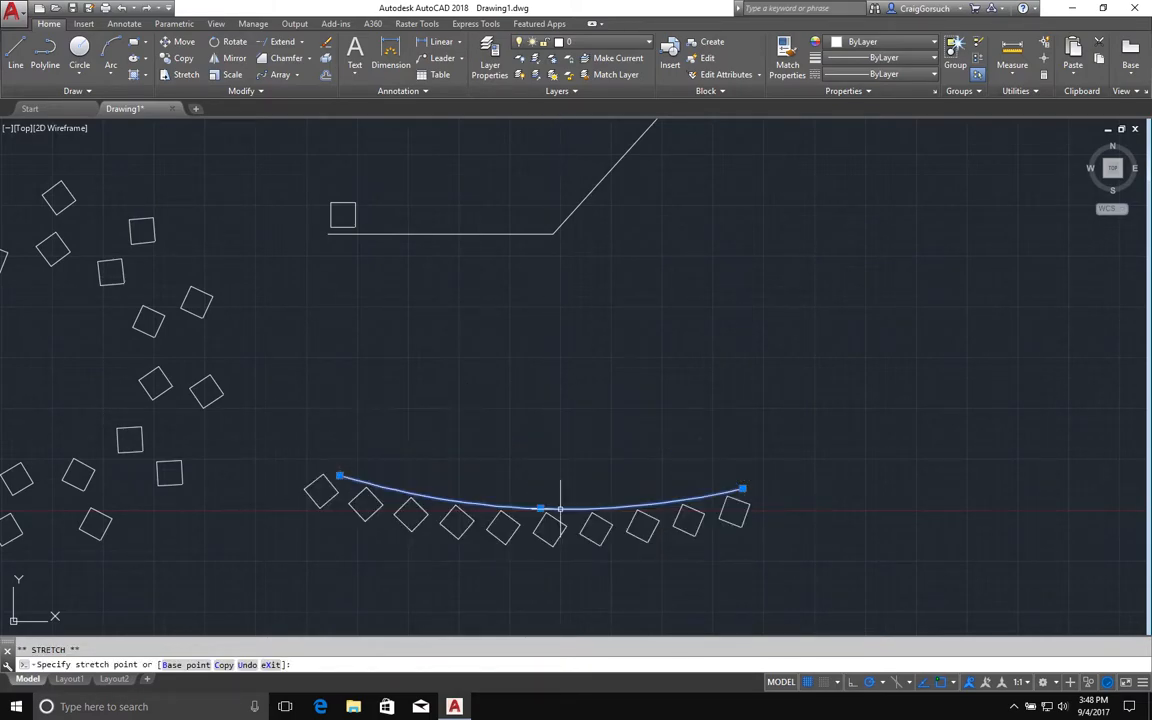
left_click(742, 489)
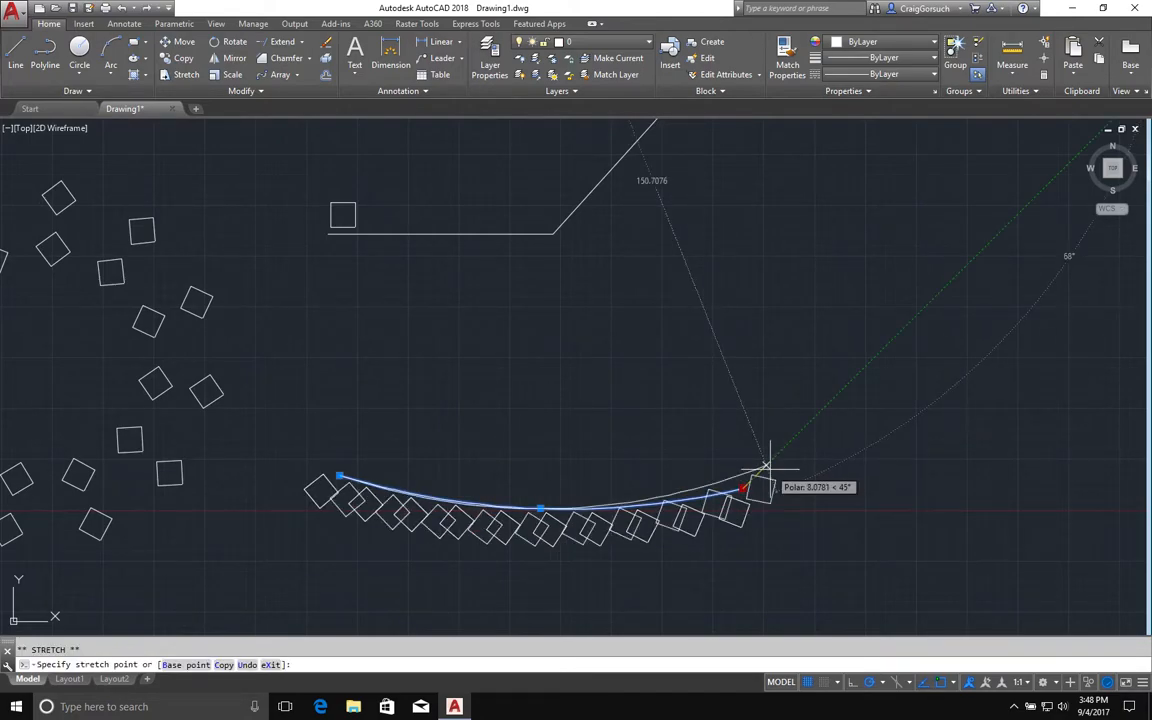
left_click(770, 385)
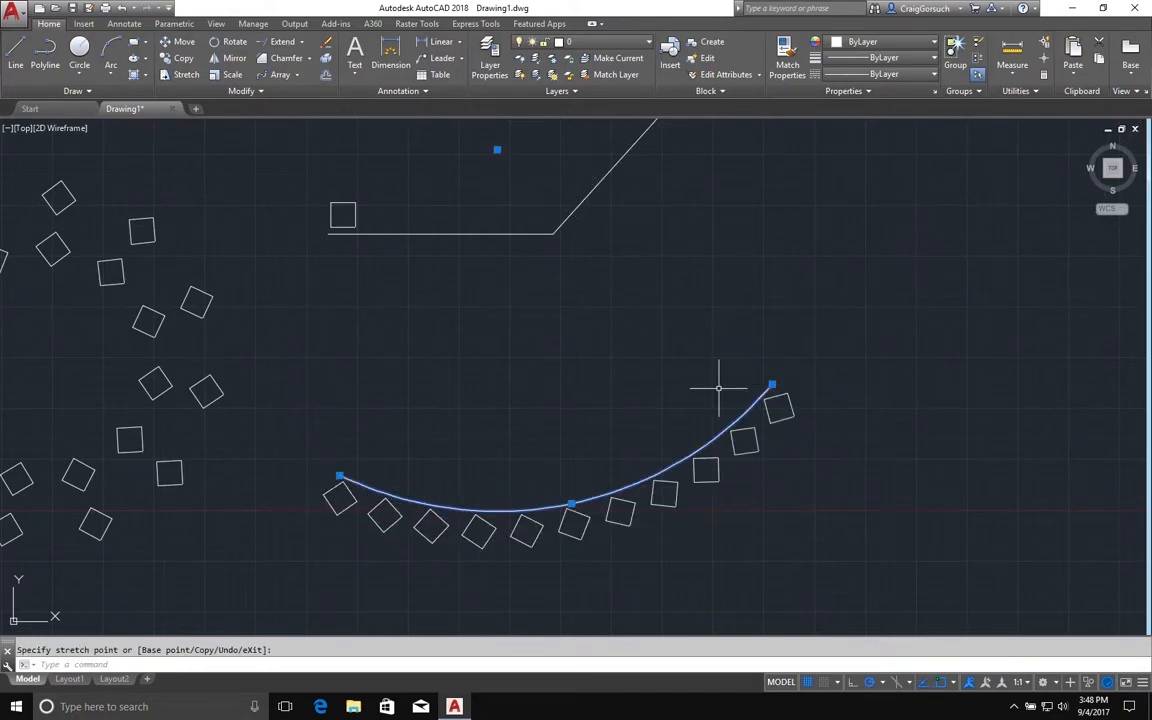
Move the arc's midpoint back up above the ends and lower its right end point.
left_click(570, 504)
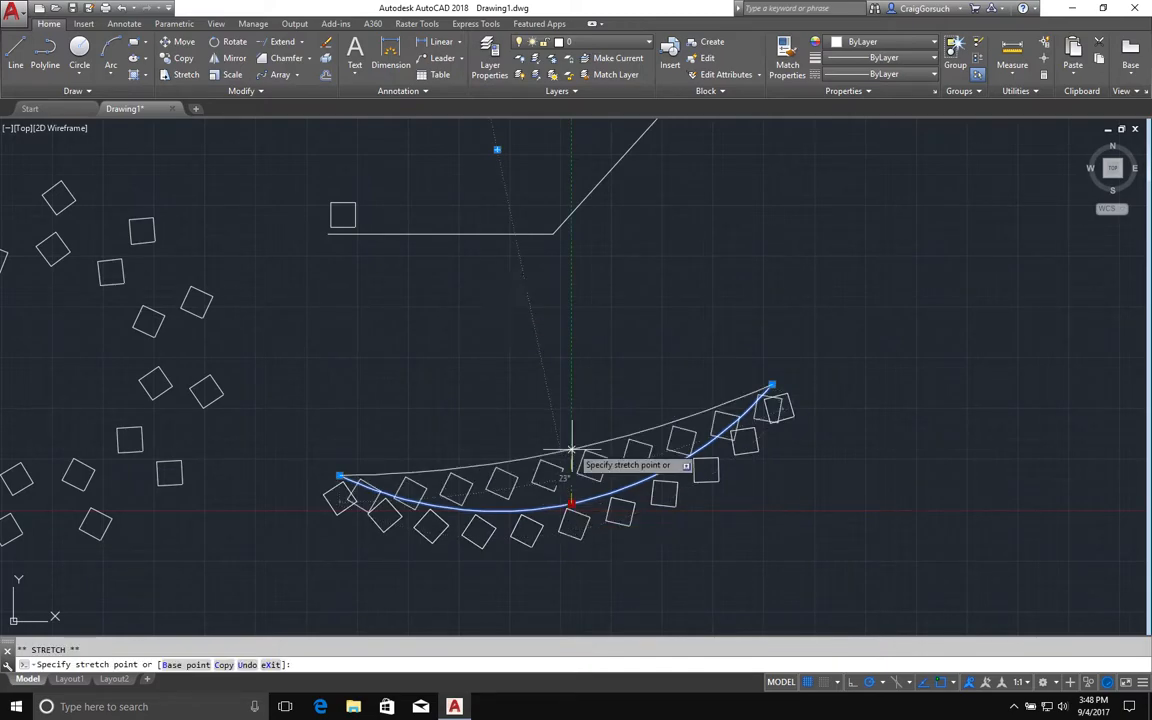
left_click(571, 384)
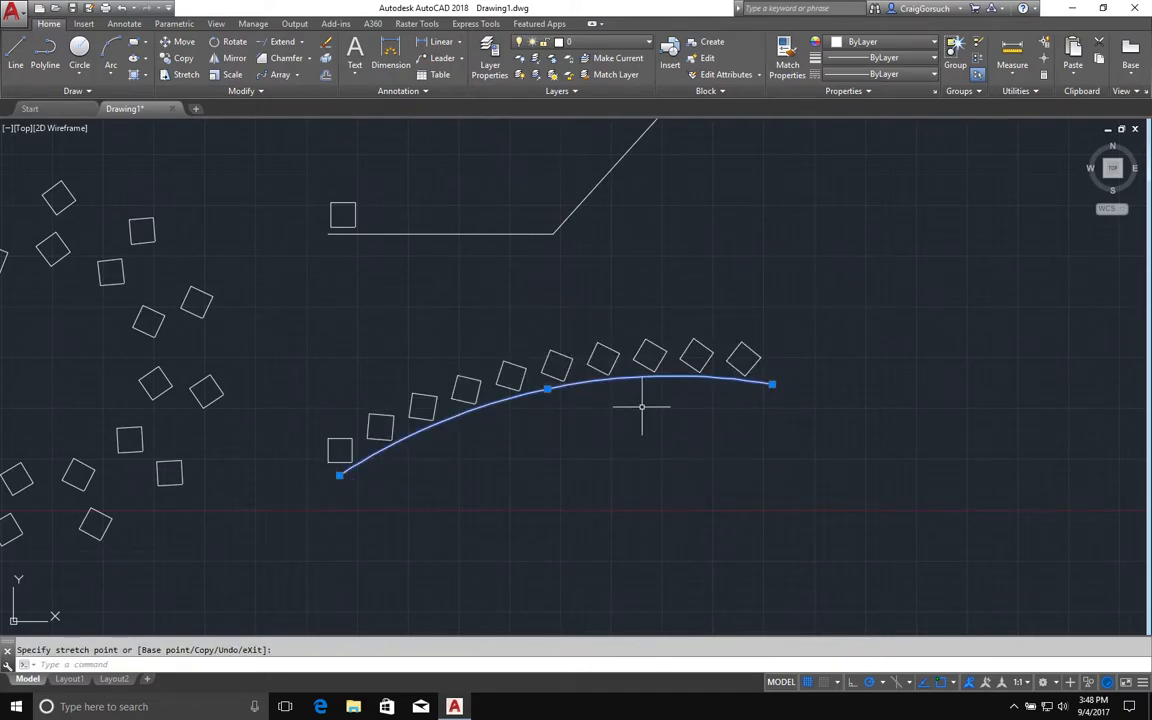
left_click(772, 385)
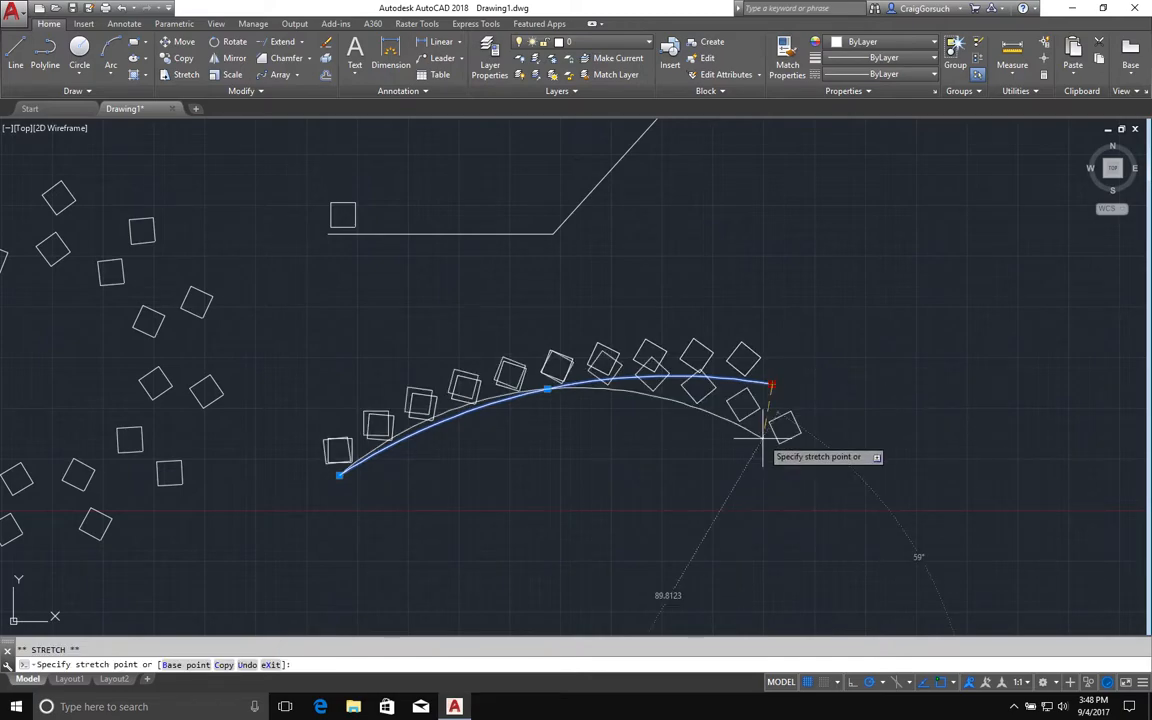
left_click(758, 471)
Create a path array of the square along the bent polyline.
middle_click_drag(750, 250, 745, 389)
key("Escape")
left_click(606, 342)
key("Escape")
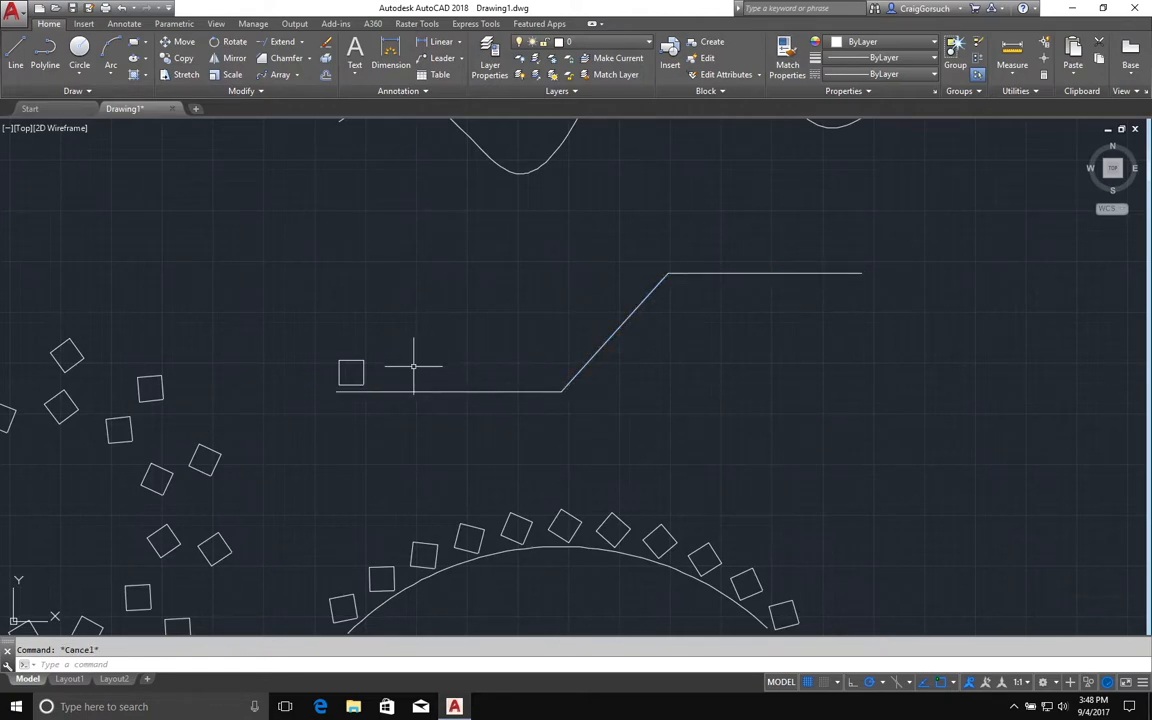
left_click(411, 359)
key("Escape")
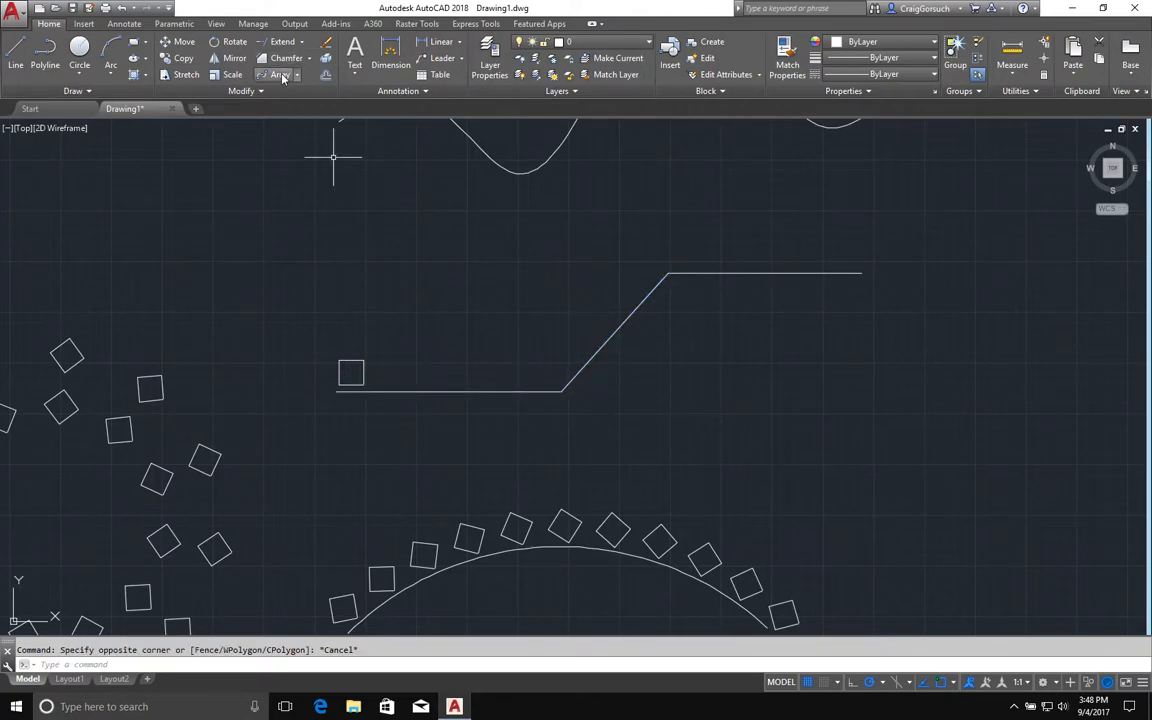
left_click(349, 360)
key("Return")
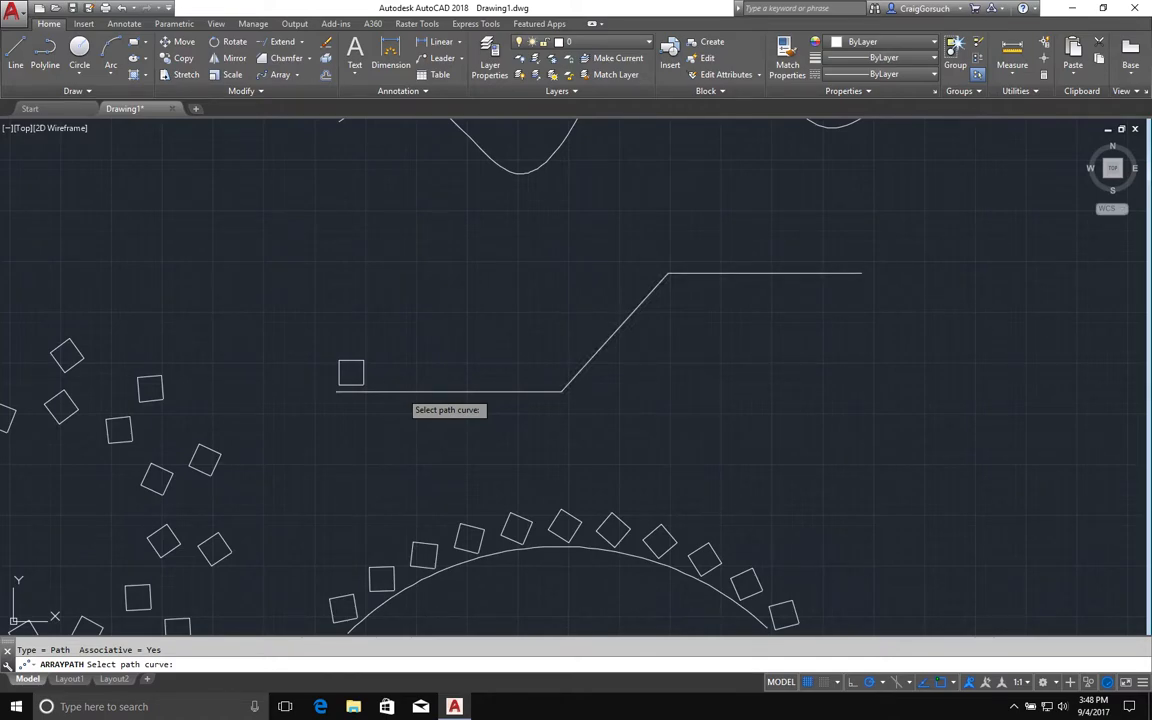
left_click(398, 391)
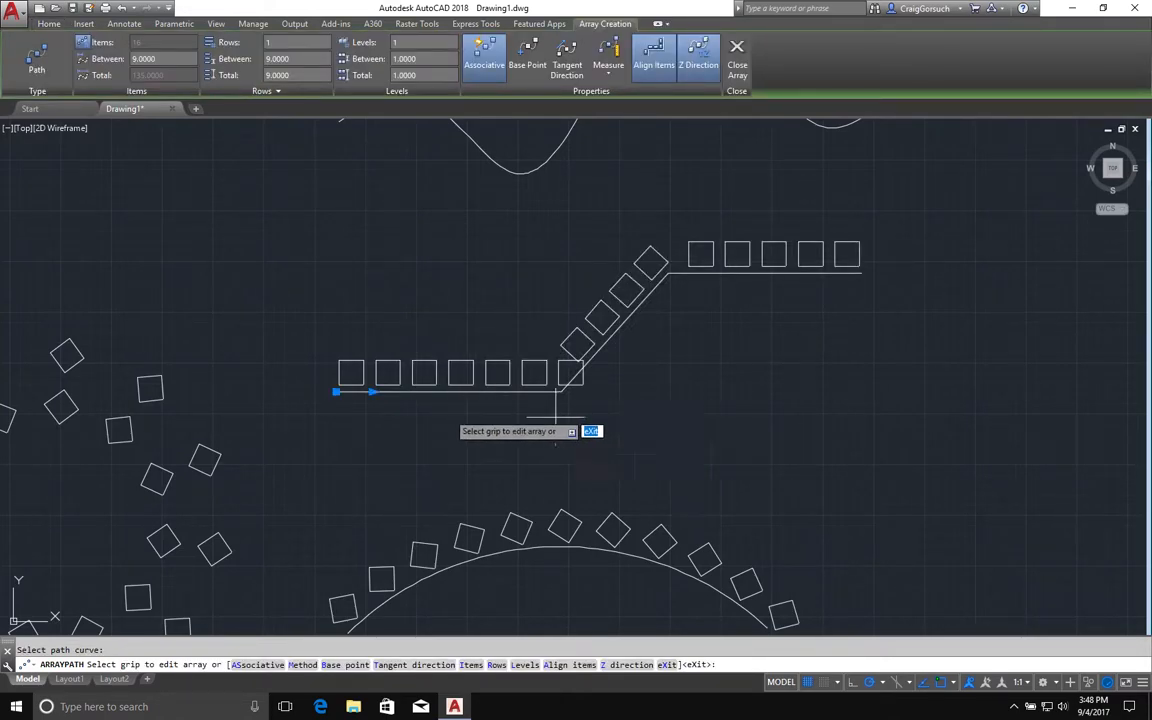
Adjust the polyline path array's item spacing with its grip and close the array.
left_click(371, 391)
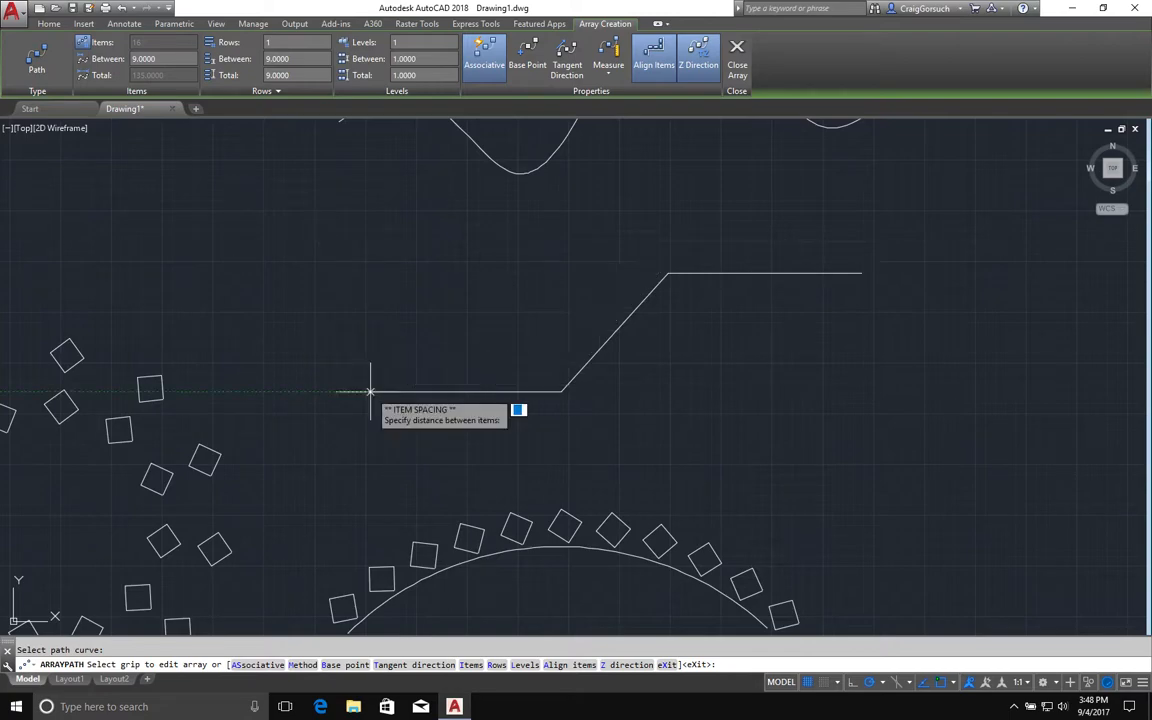
left_click(380, 391)
key("Return")
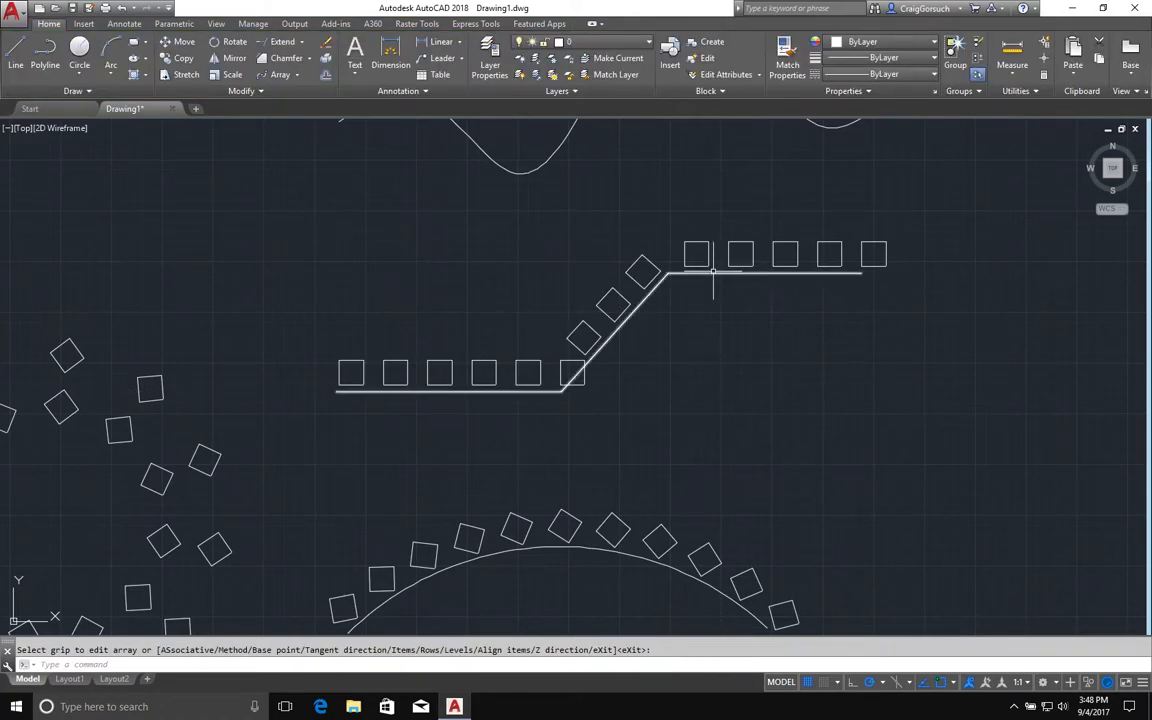
Convert the polyline's sloped segment into an arc bulging up and to the left.
left_click(713, 271)
left_click(645, 290)
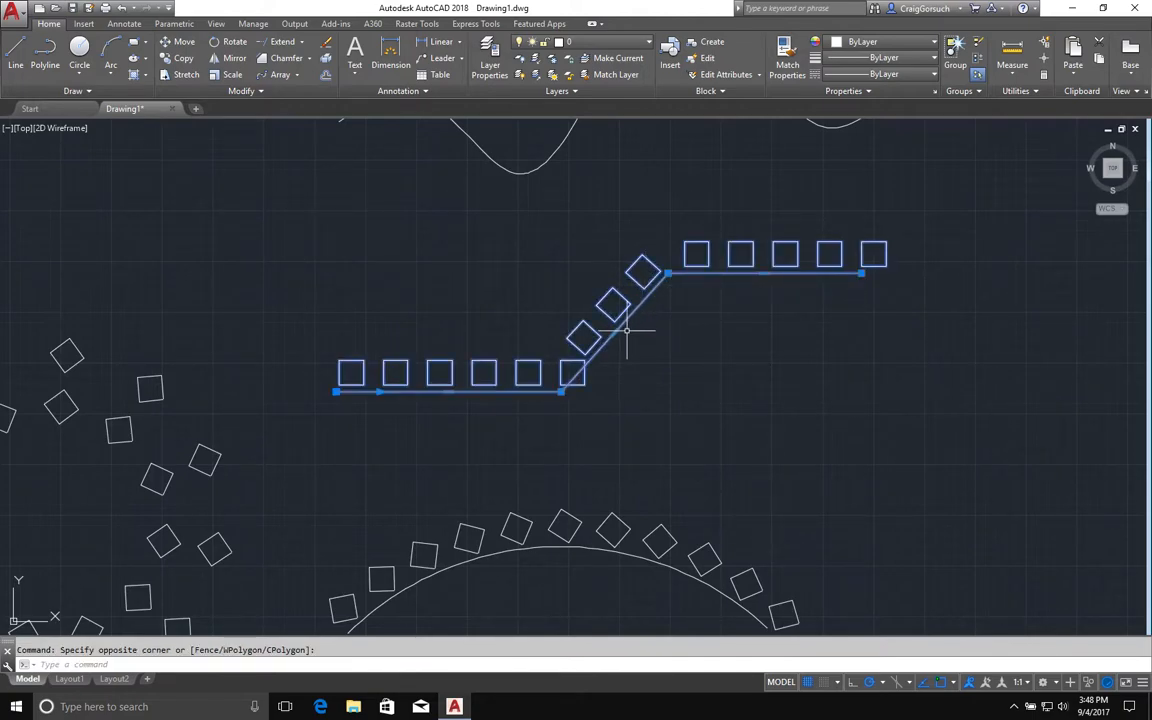
mouse_move(614, 333)
left_click(650, 386)
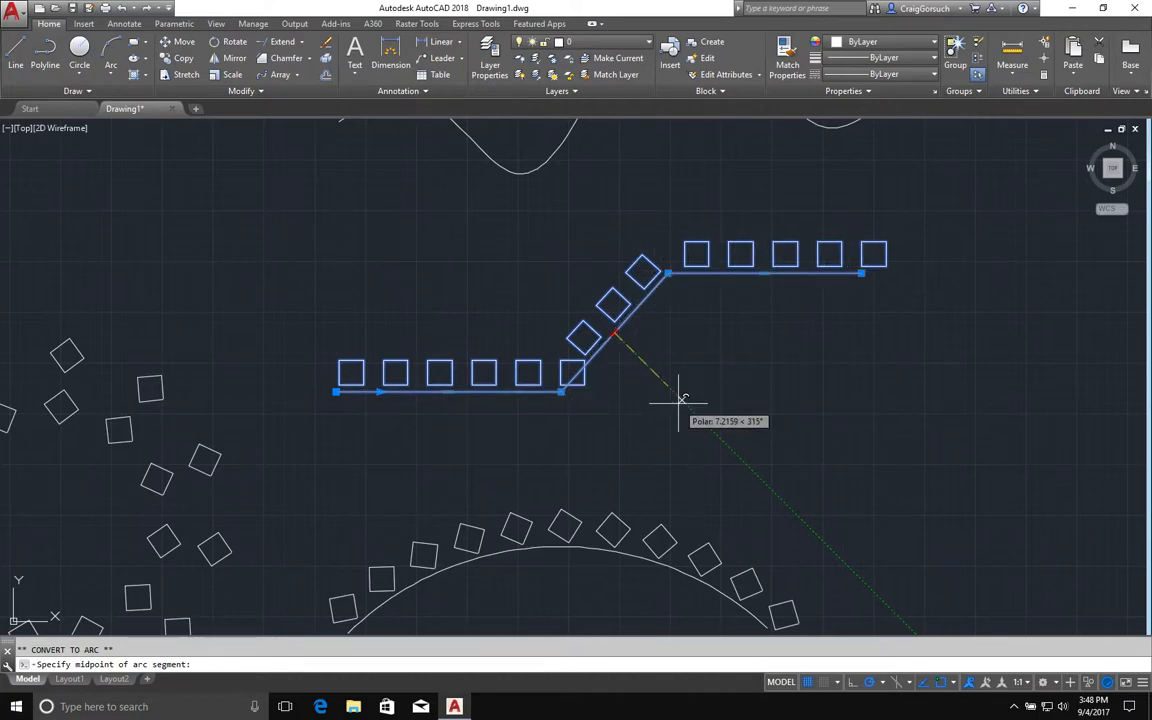
left_click(560, 290)
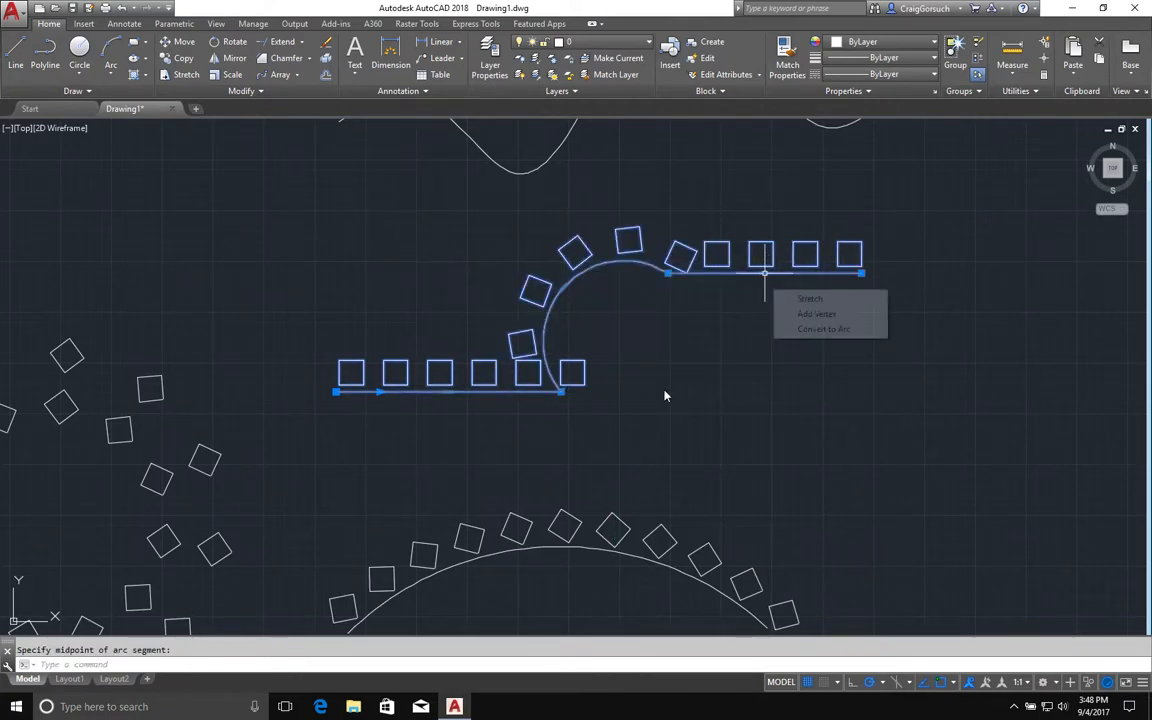
Stretch the polyline's upper segment downward, then undo that stretch.
left_click(764, 270)
left_click(807, 333)
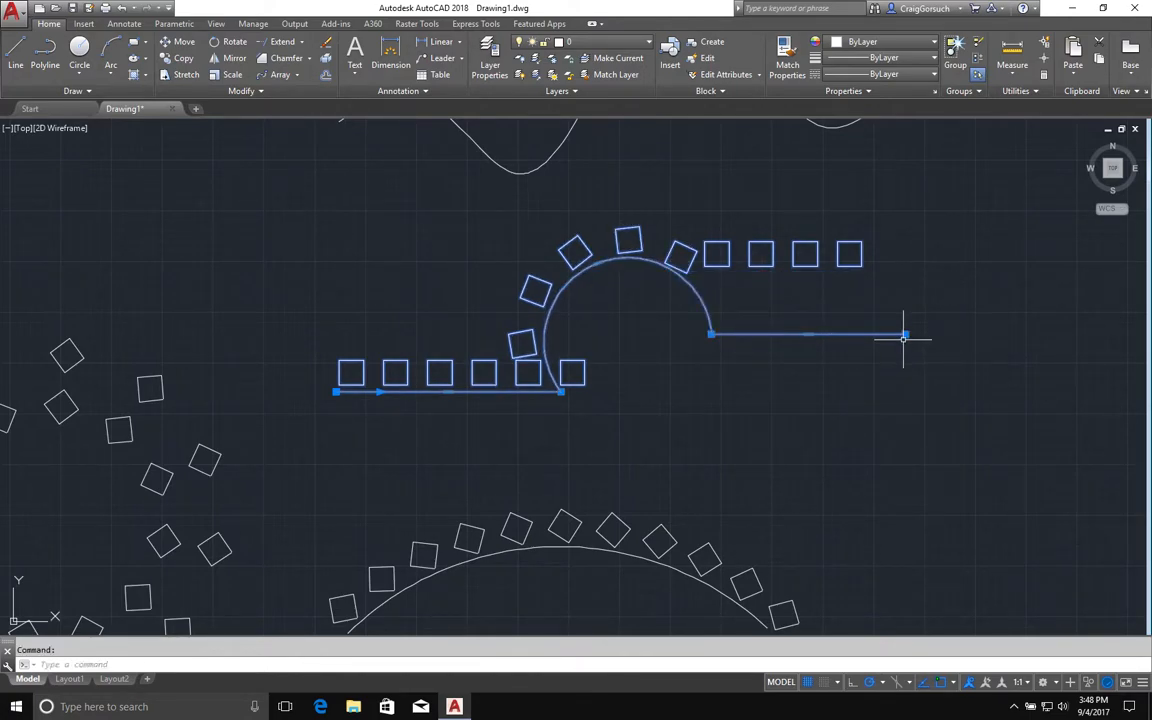
key("ctrl+z")
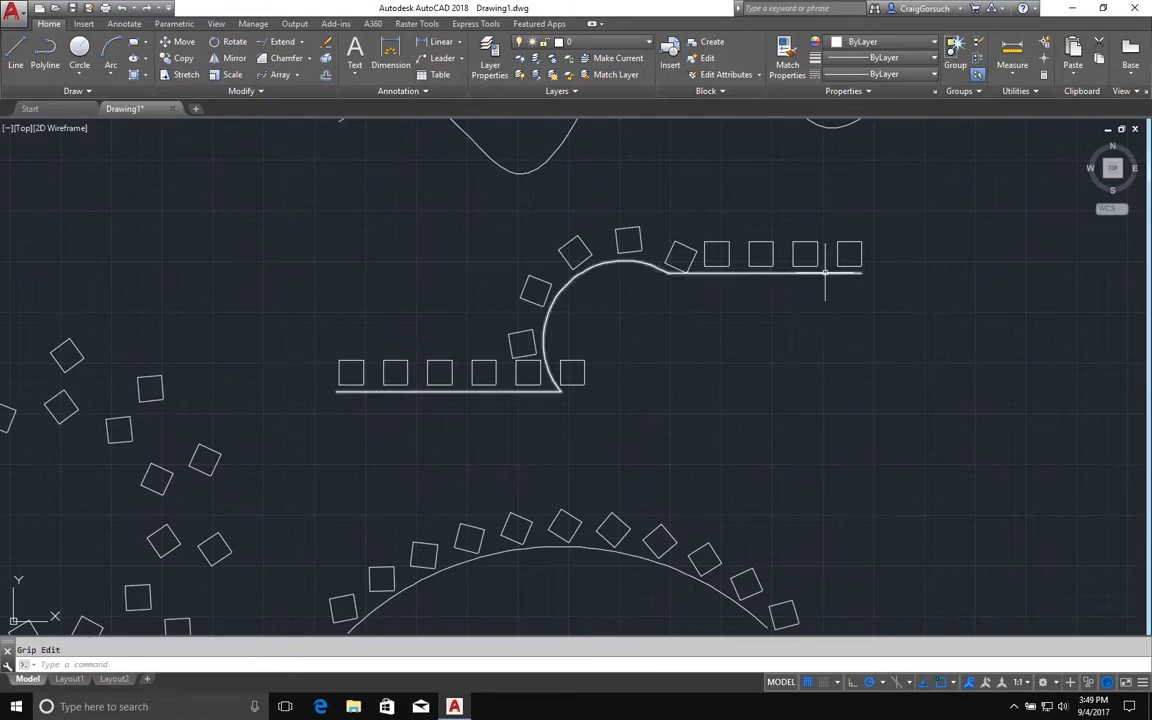
Relocate the polyline's end vertex down and to the right so its upper segment slopes downward.
left_click(824, 271)
left_click(885, 320)
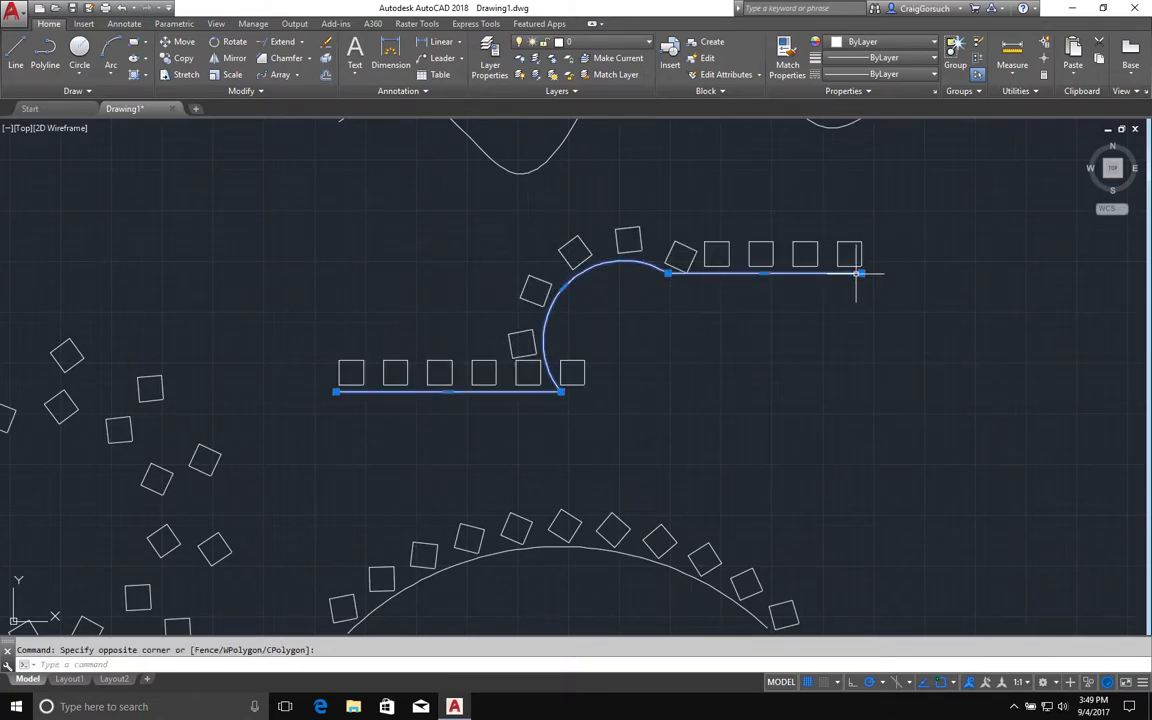
mouse_move(861, 270)
left_click(905, 326)
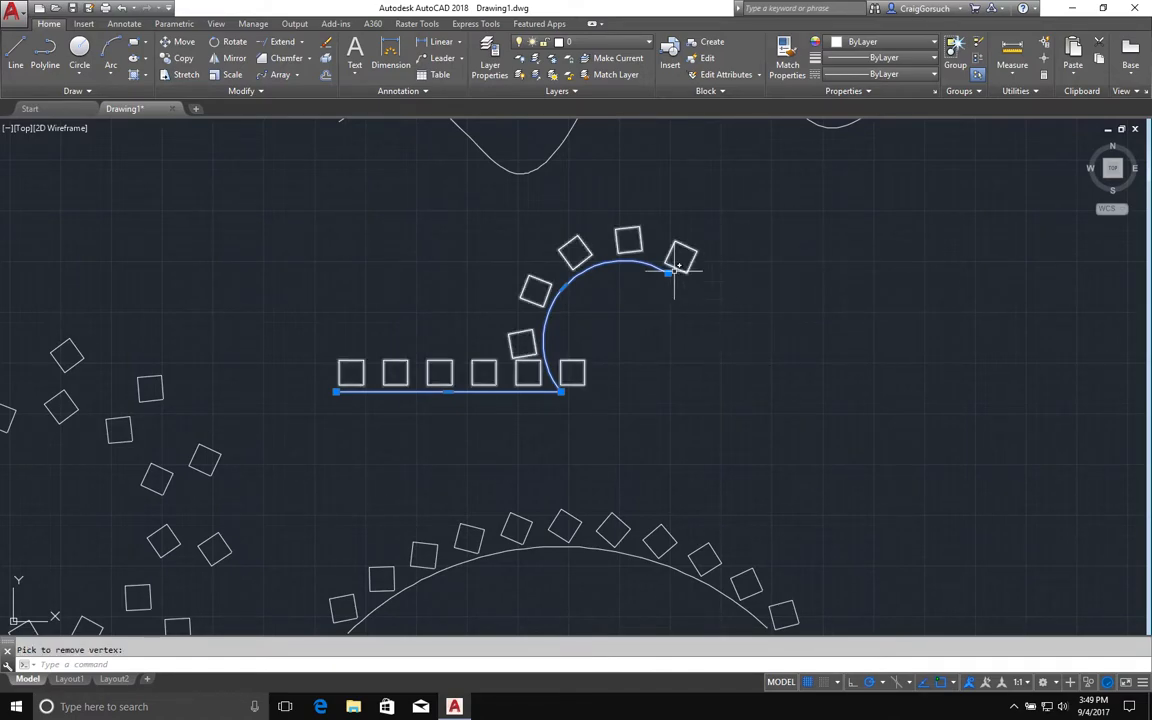
mouse_move(668, 272)
left_click(729, 311)
left_click(988, 295)
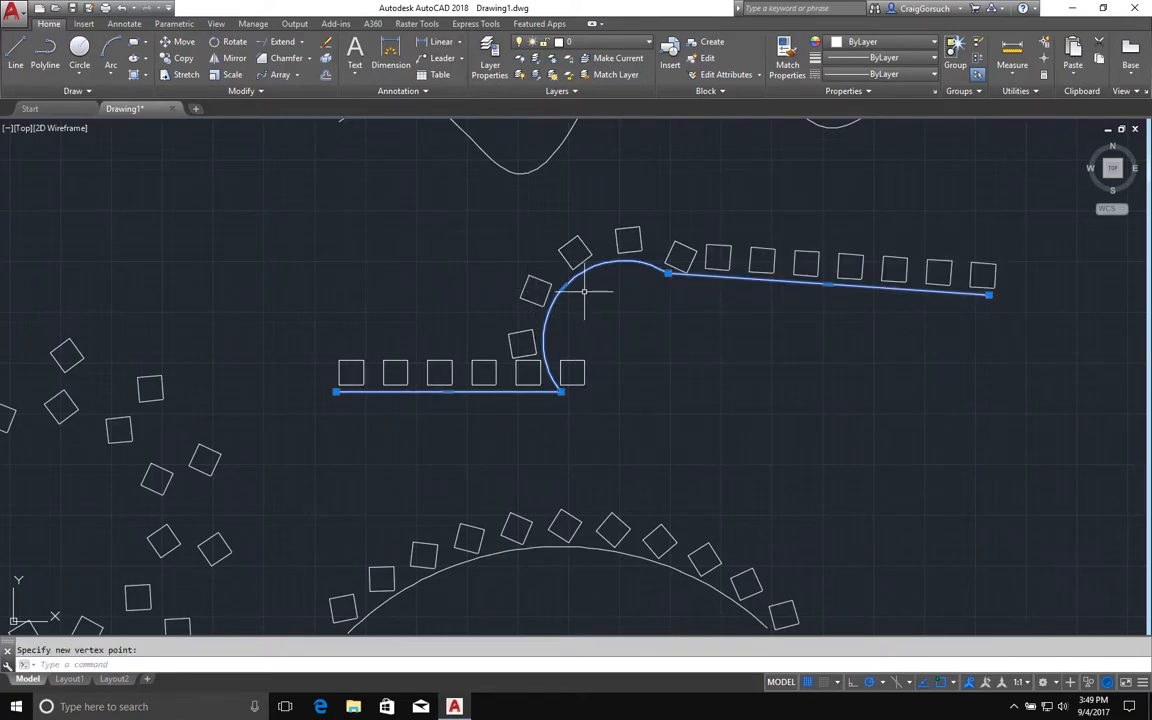
Convert the polyline's arc segment back into a straight line.
mouse_move(564, 287)
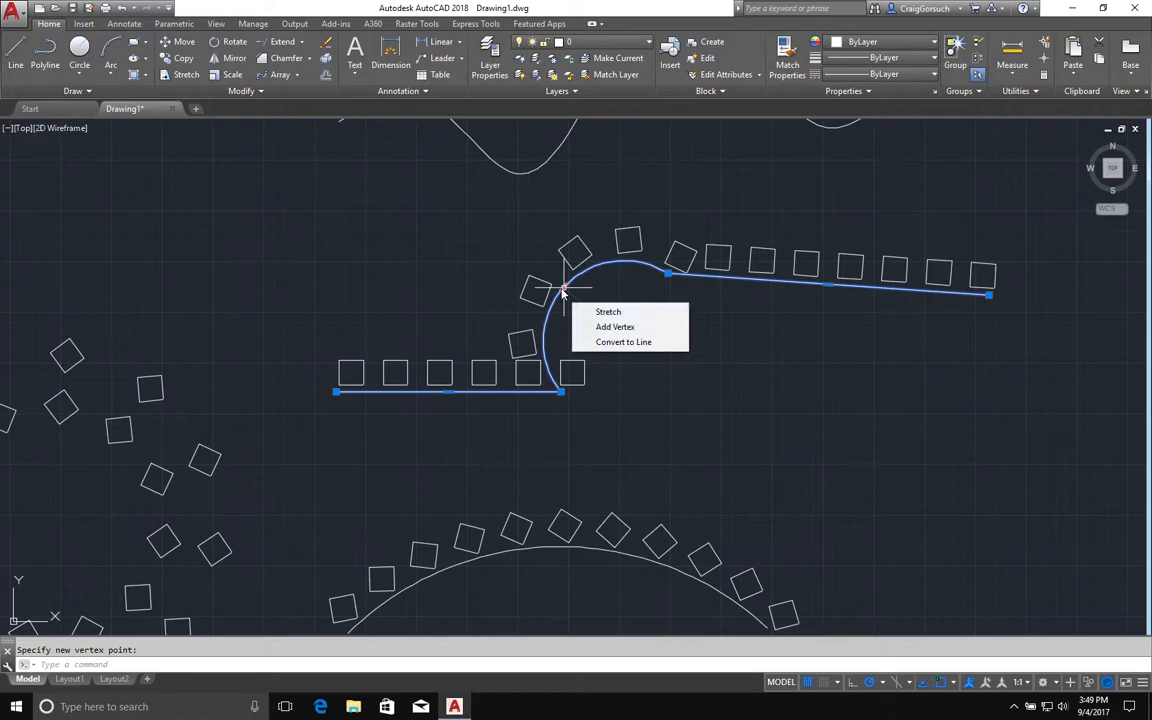
left_click(612, 342)
Rotate the square at the start of the spline about its corner to tilt it along the curve.
middle_click_drag(643, 359, 697, 421)
mouse_move(631, 272)
middle_mouse_down()
mouse_move(643, 386)
mouse_move(636, 527)
middle_mouse_up()
key("Escape")
scroll(370, 426, "down", 4)
scroll(368, 431, "up", 8)
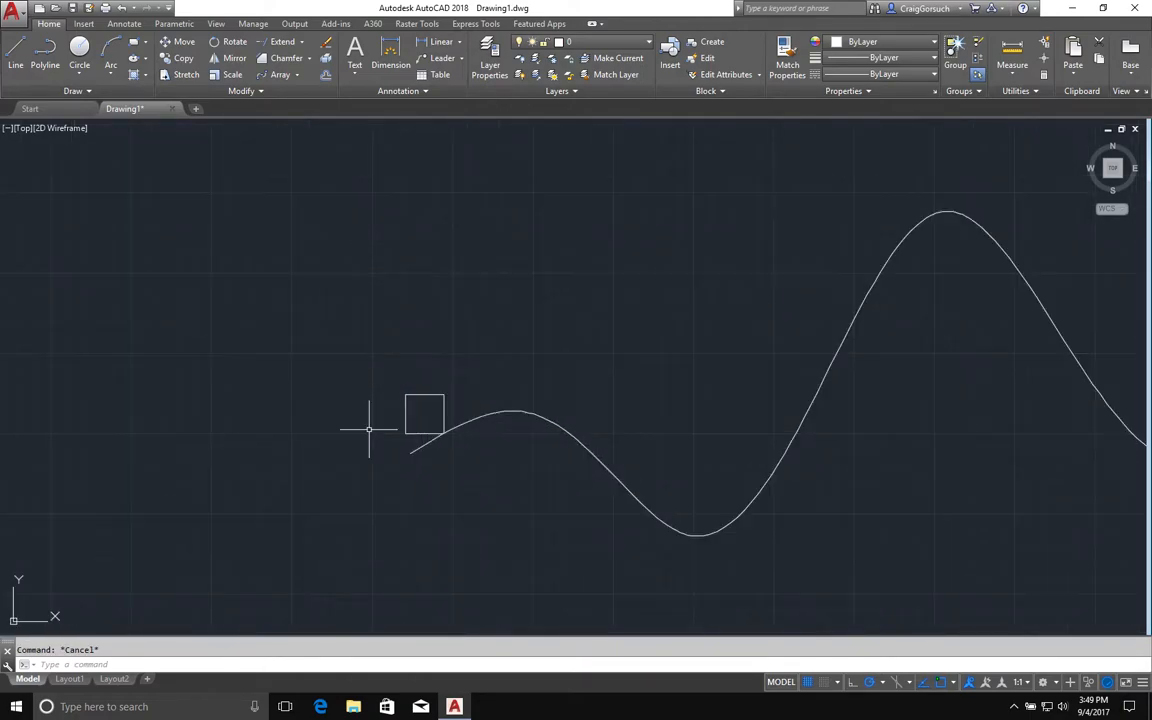
type("ro")
key("Return")
left_click(442, 419)
left_click(386, 456)
left_click(387, 458)
left_click(453, 441)
key("Return")
left_click(454, 437)
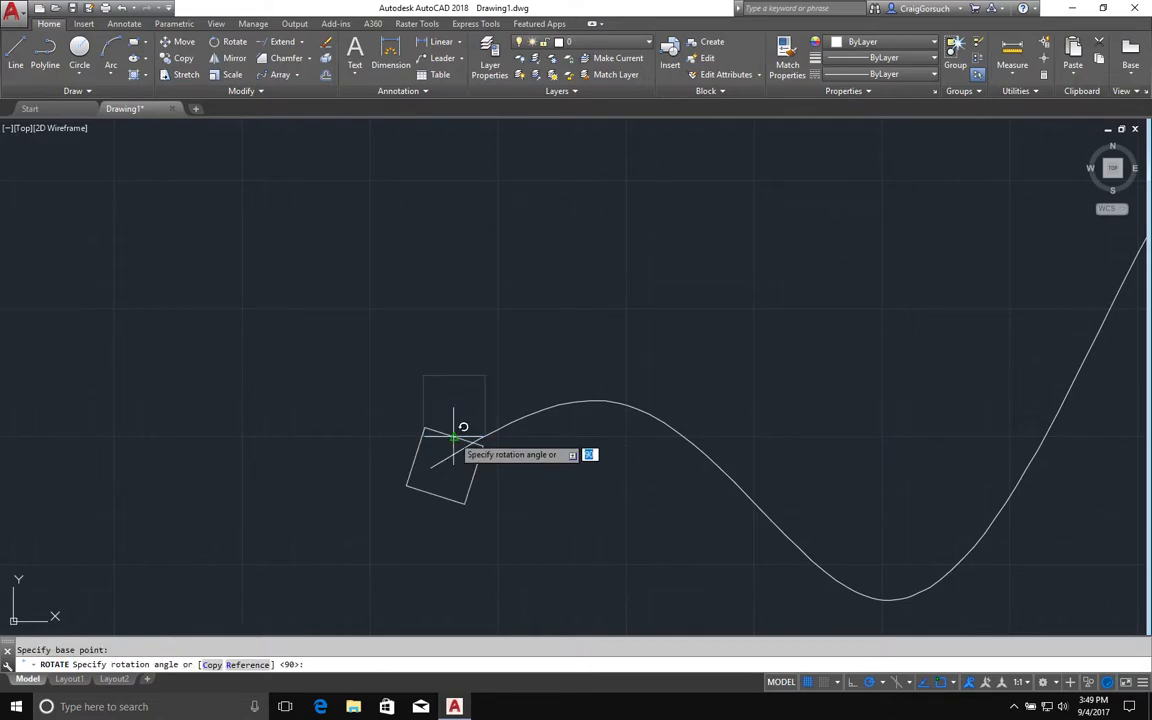
left_click(692, 299)
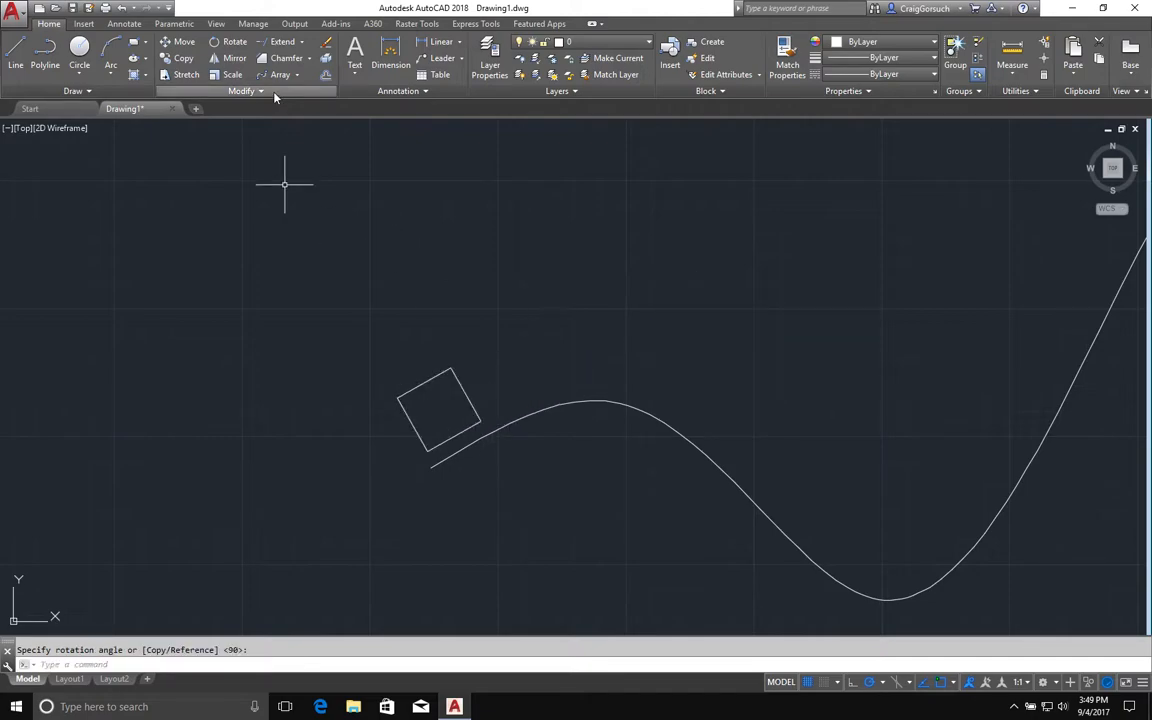
Create a path array of the tilted square along the spline and reduce its item spacing with the grip.
left_click(232, 74)
scroll(325, 254, "down", 4)
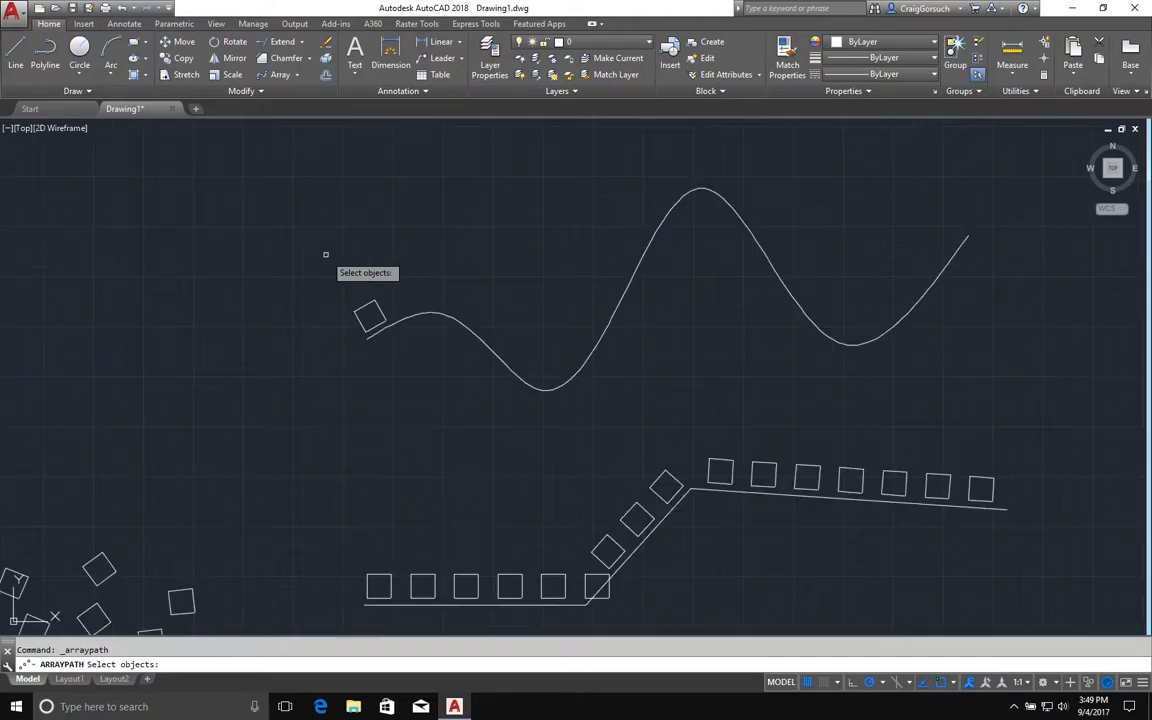
left_click(372, 314)
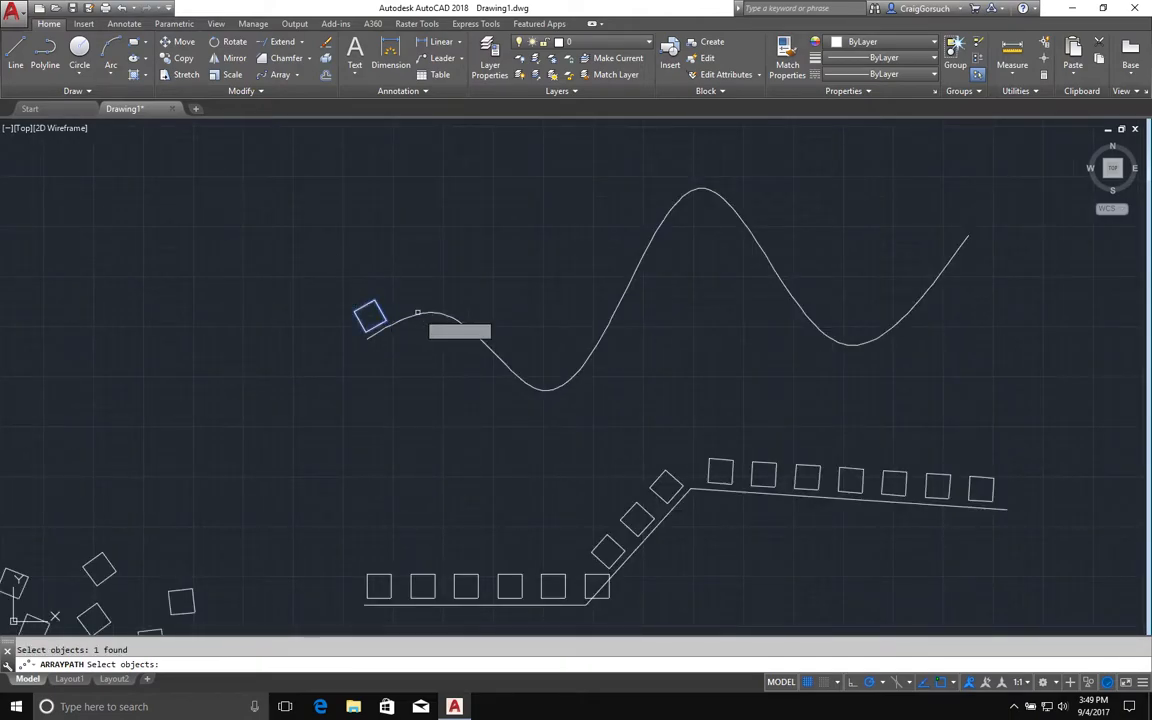
key("Return")
left_click(429, 315)
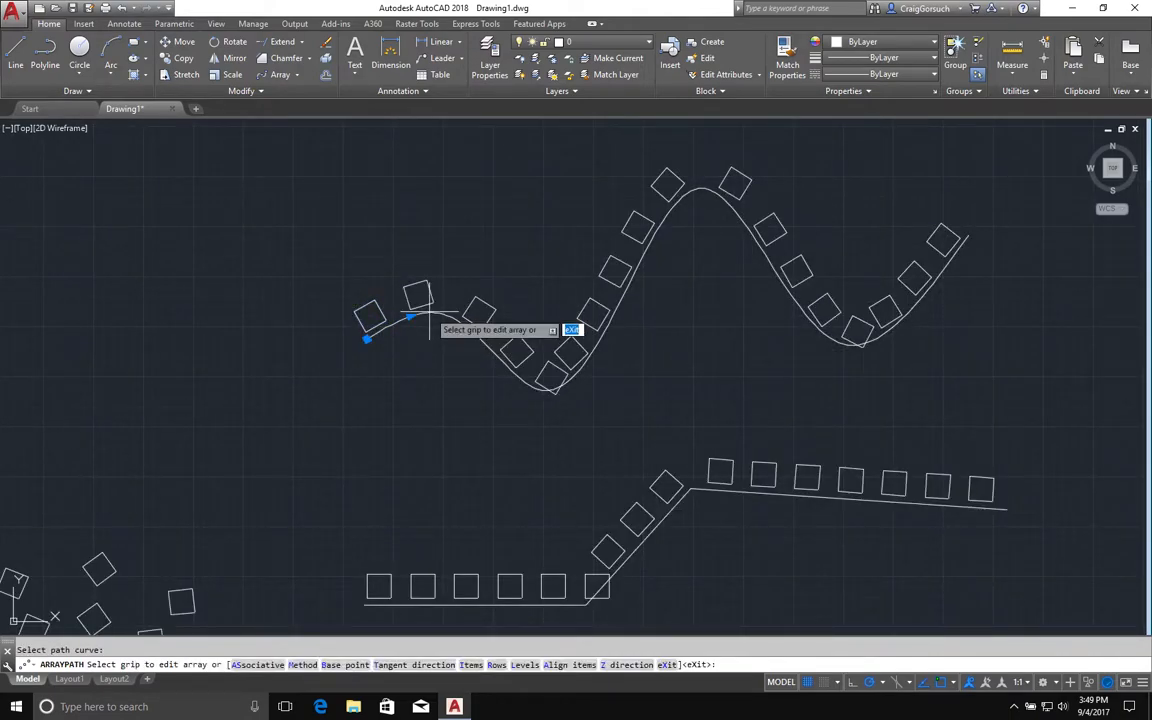
left_click(410, 317)
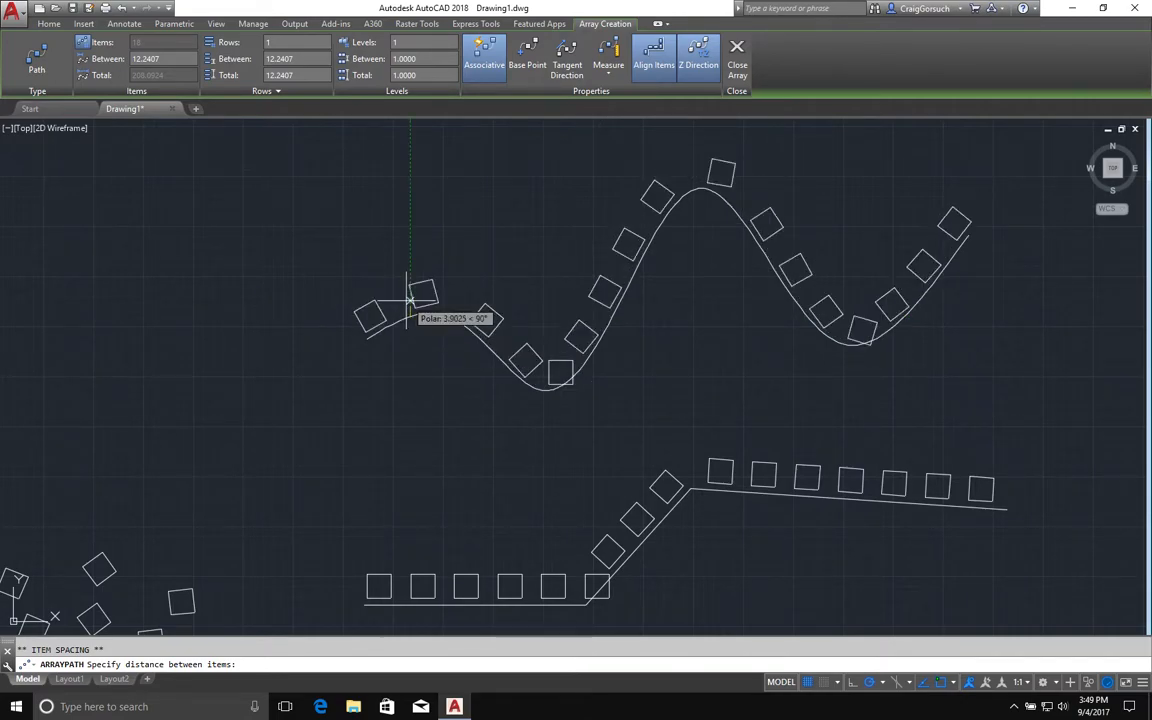
left_click(405, 315)
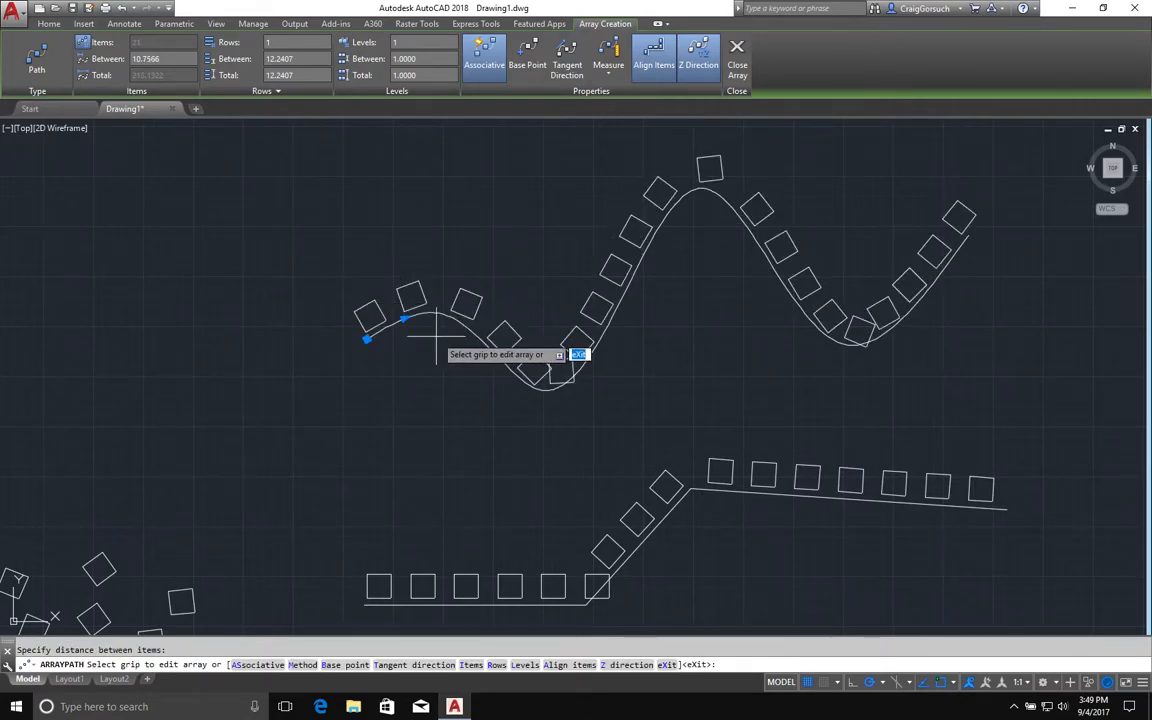
key("Escape")
Stretch the spline's first peak fit point upward to reshape the curve.
left_click(439, 314)
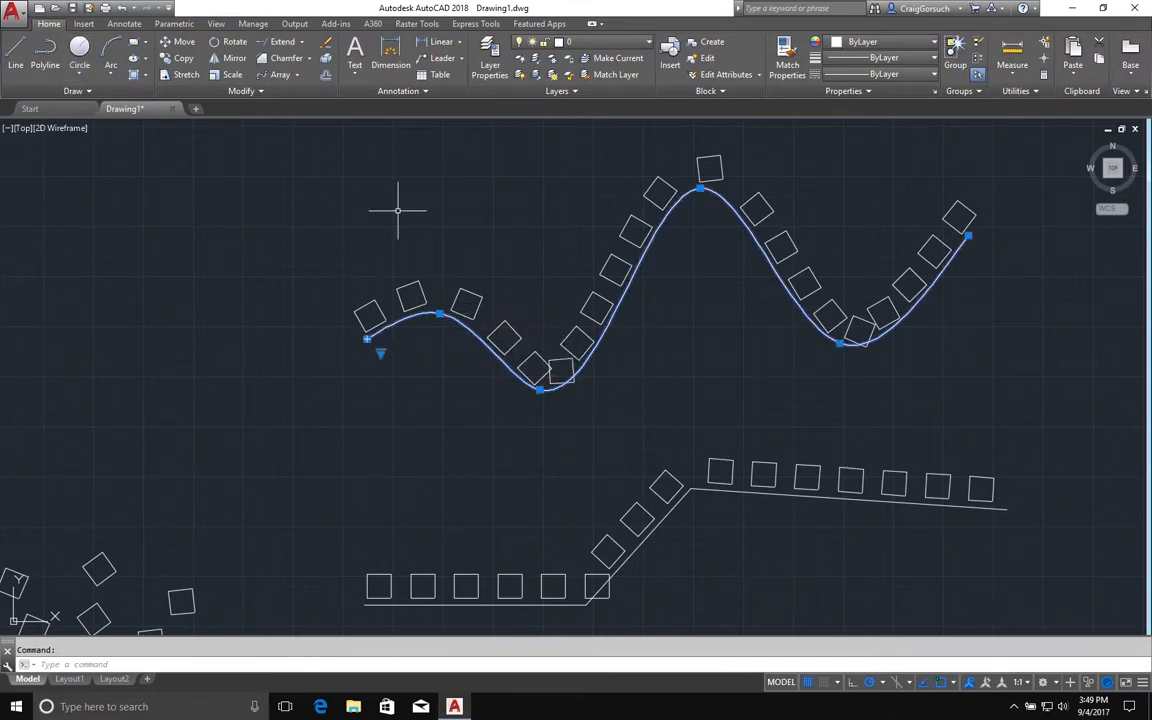
left_click(92, 91)
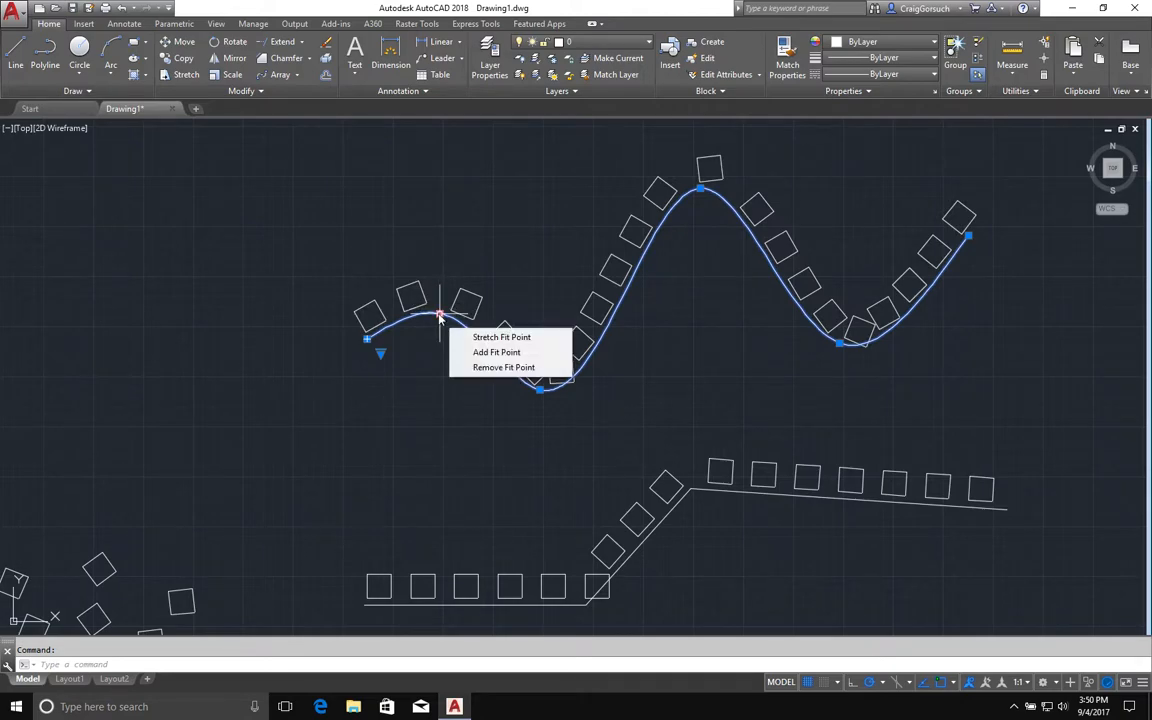
left_click(576, 488)
left_click(447, 313)
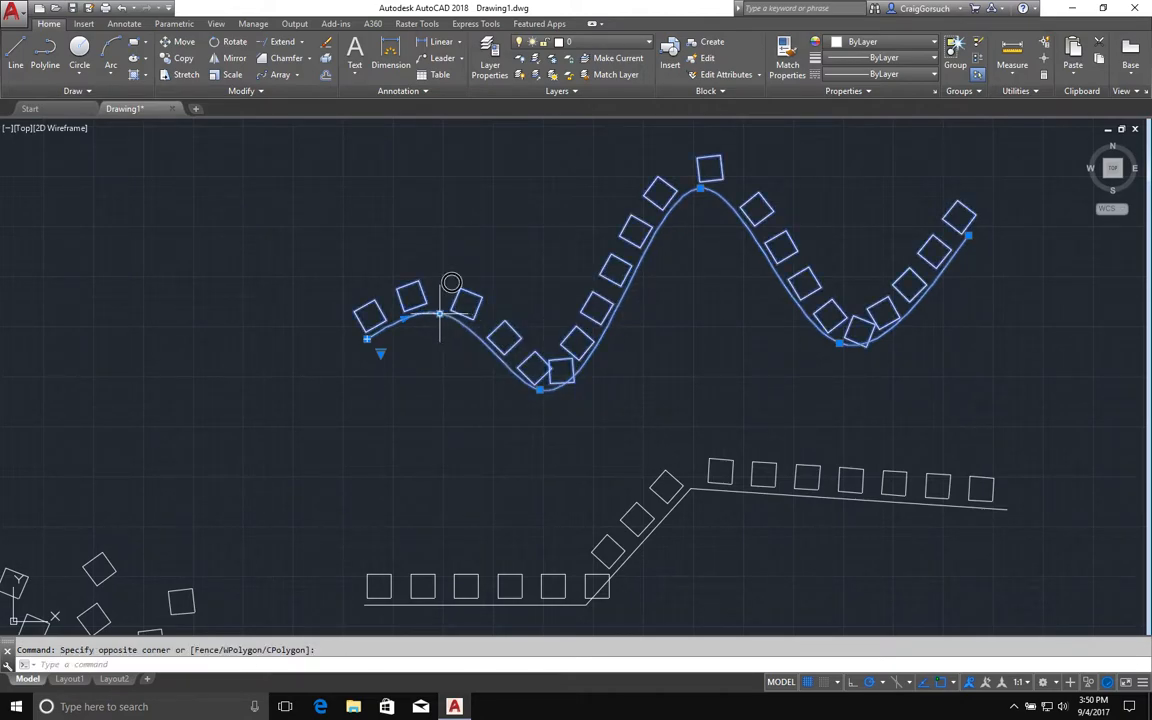
left_click(439, 313)
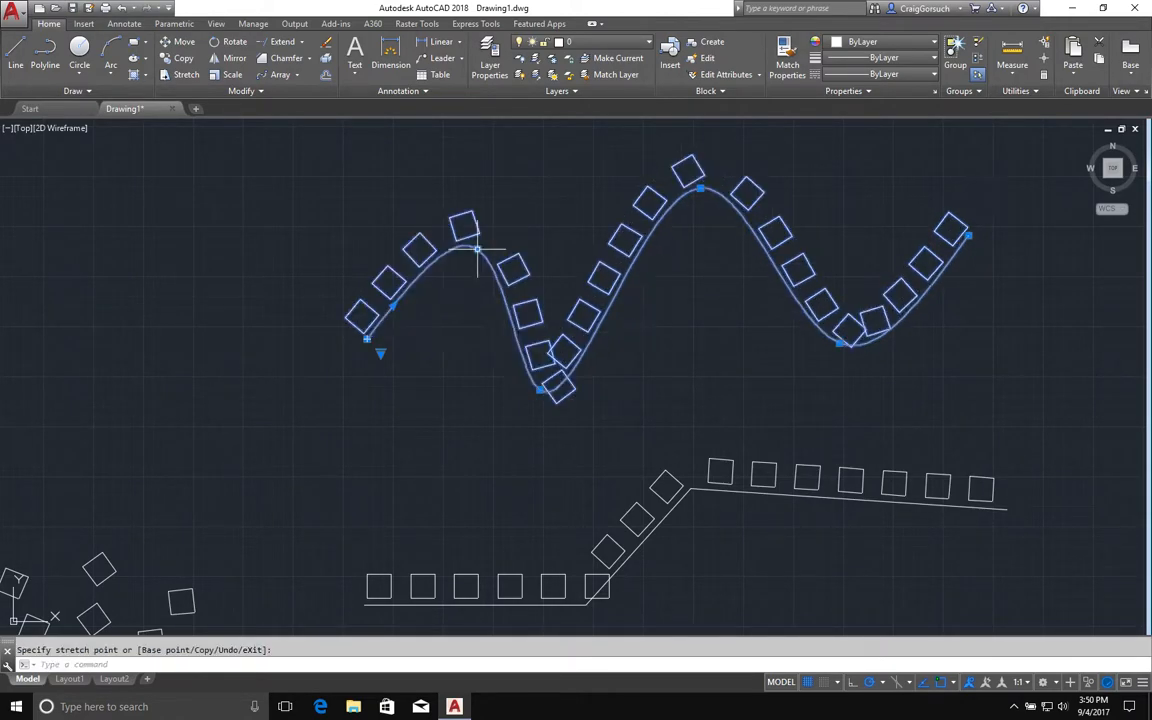
left_click(453, 281)
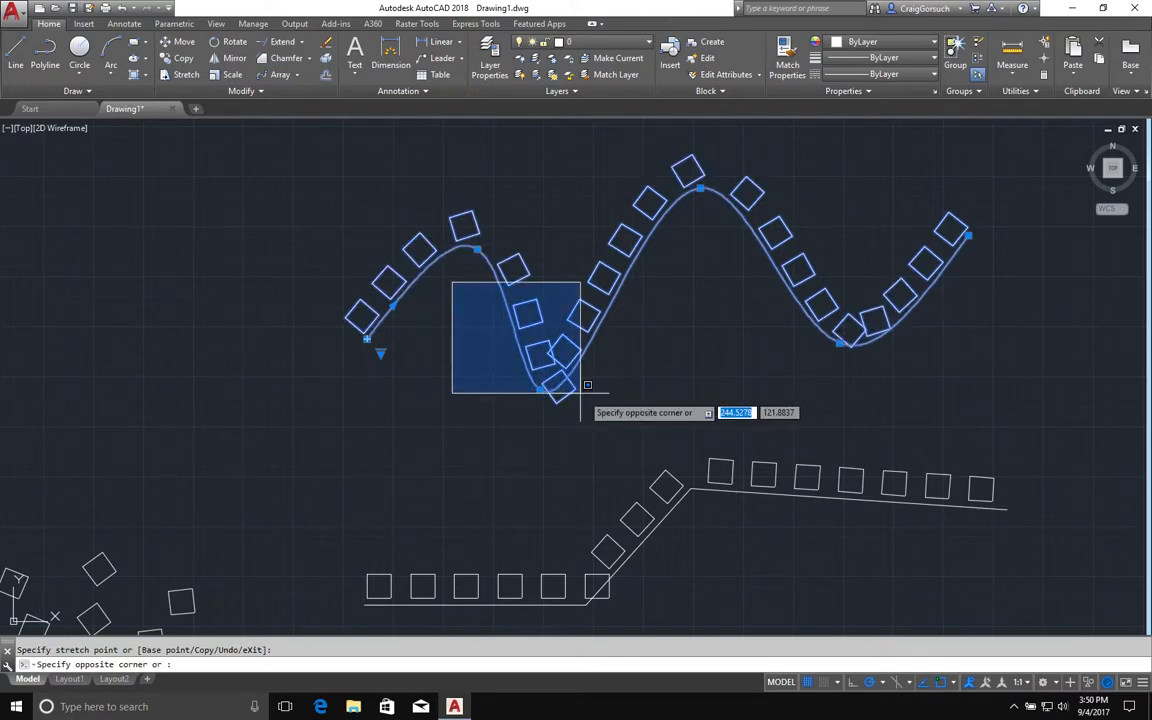
Stretch the spline's first trough fit point upward to flatten that dip.
left_click(558, 393)
left_click(565, 397)
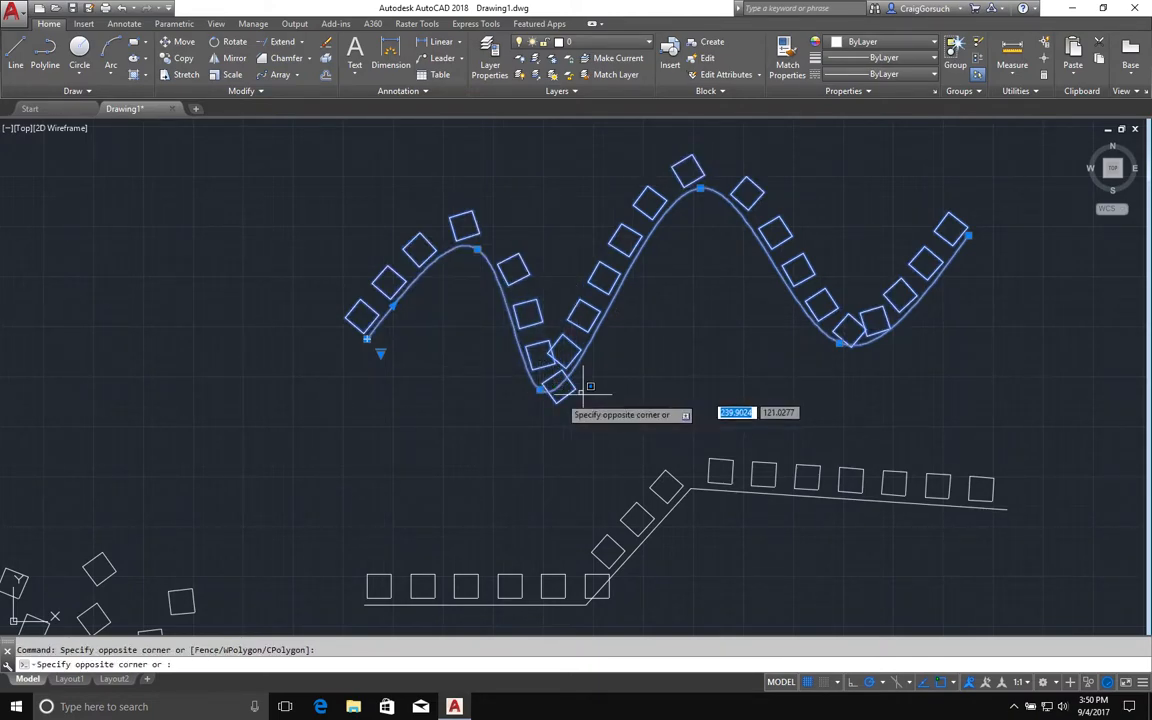
left_click(550, 398)
mouse_move(540, 392)
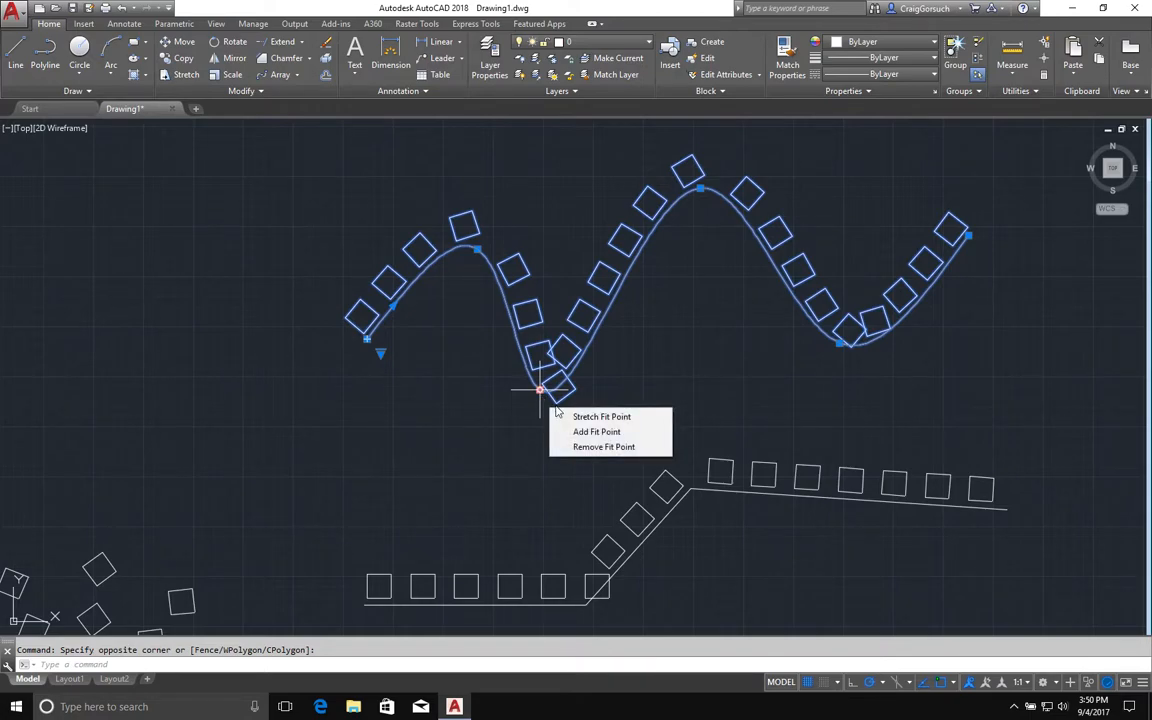
left_click(580, 415)
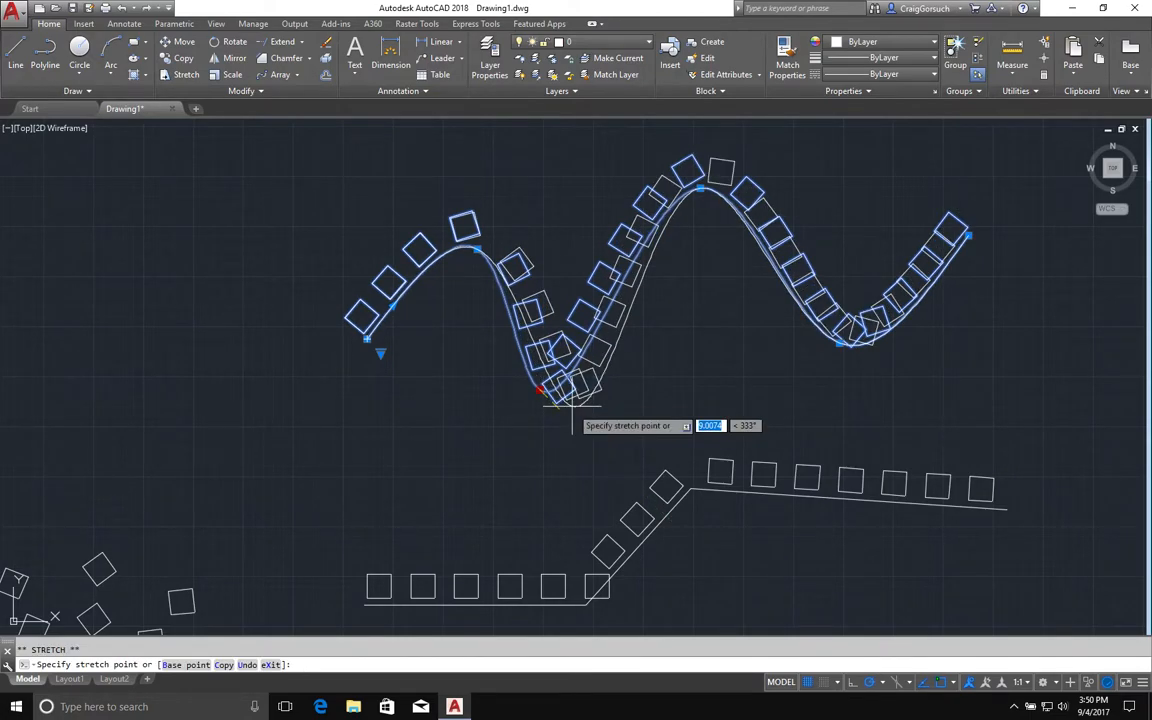
left_click(568, 278)
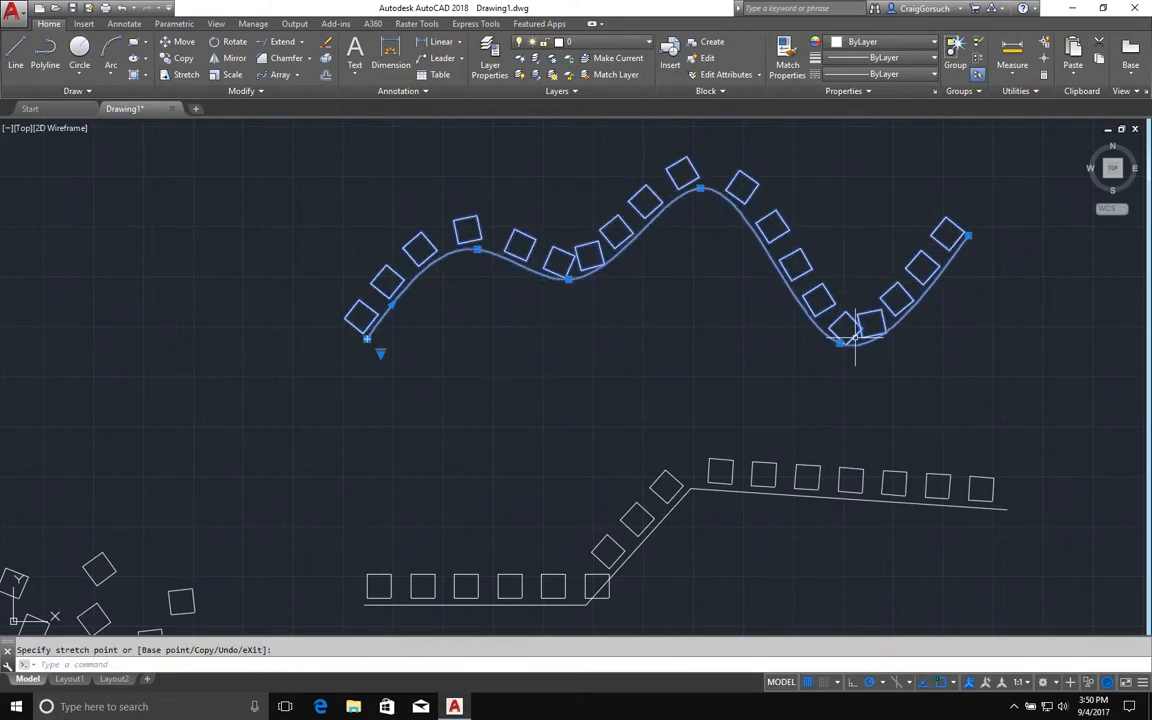
Stretch the spline's second trough fit point straight up.
left_click(840, 342)
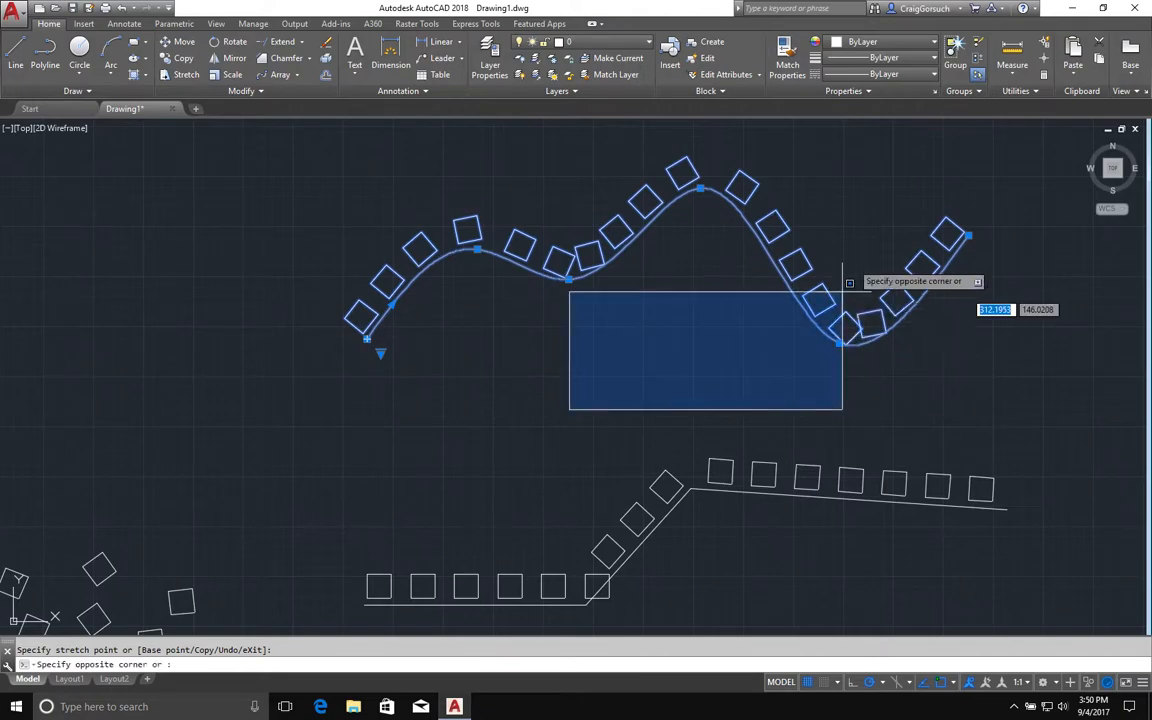
left_click(845, 346)
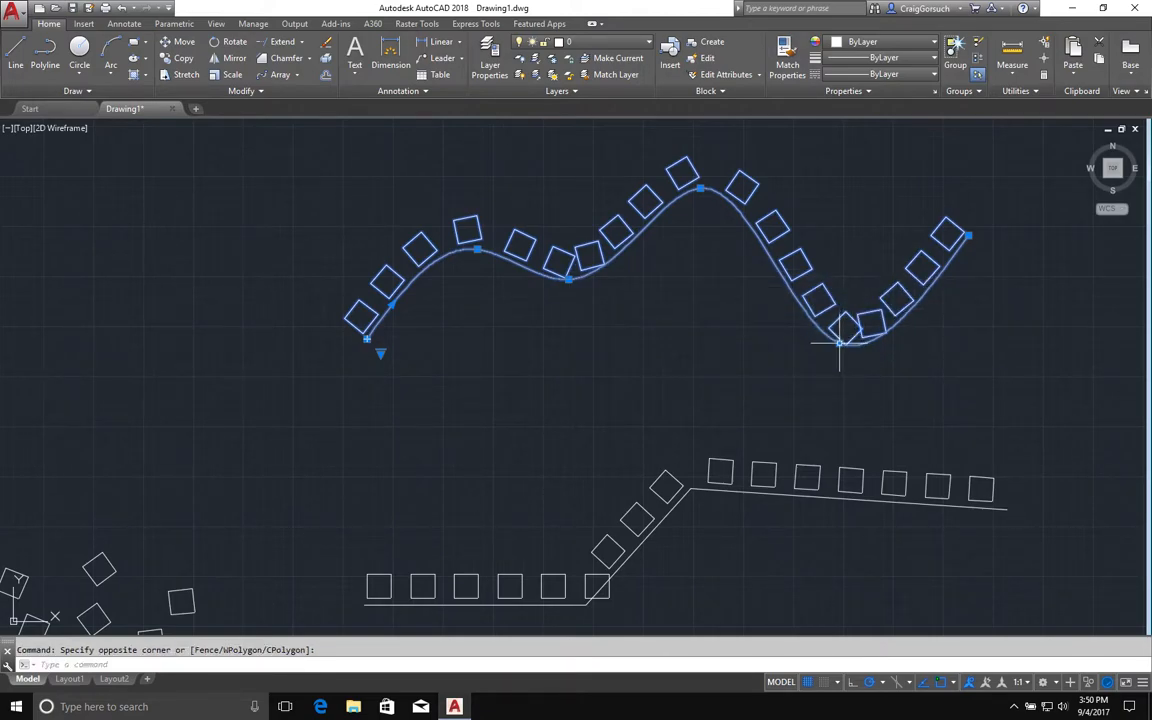
left_click(841, 343)
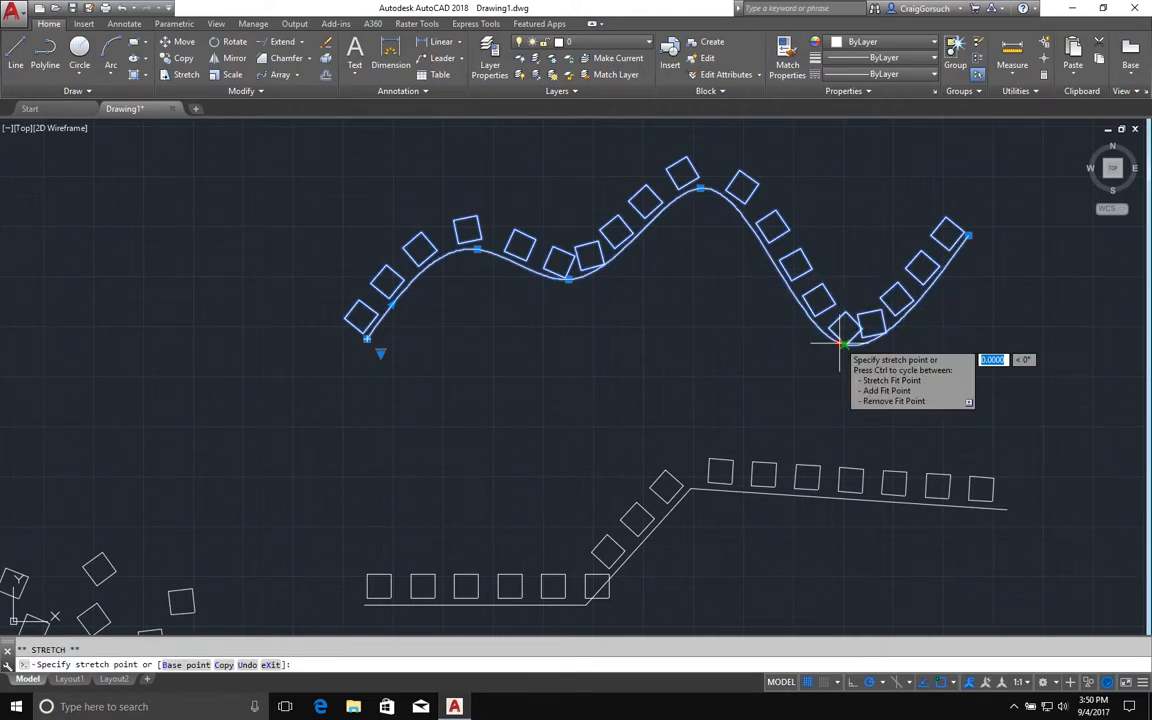
left_click(845, 230)
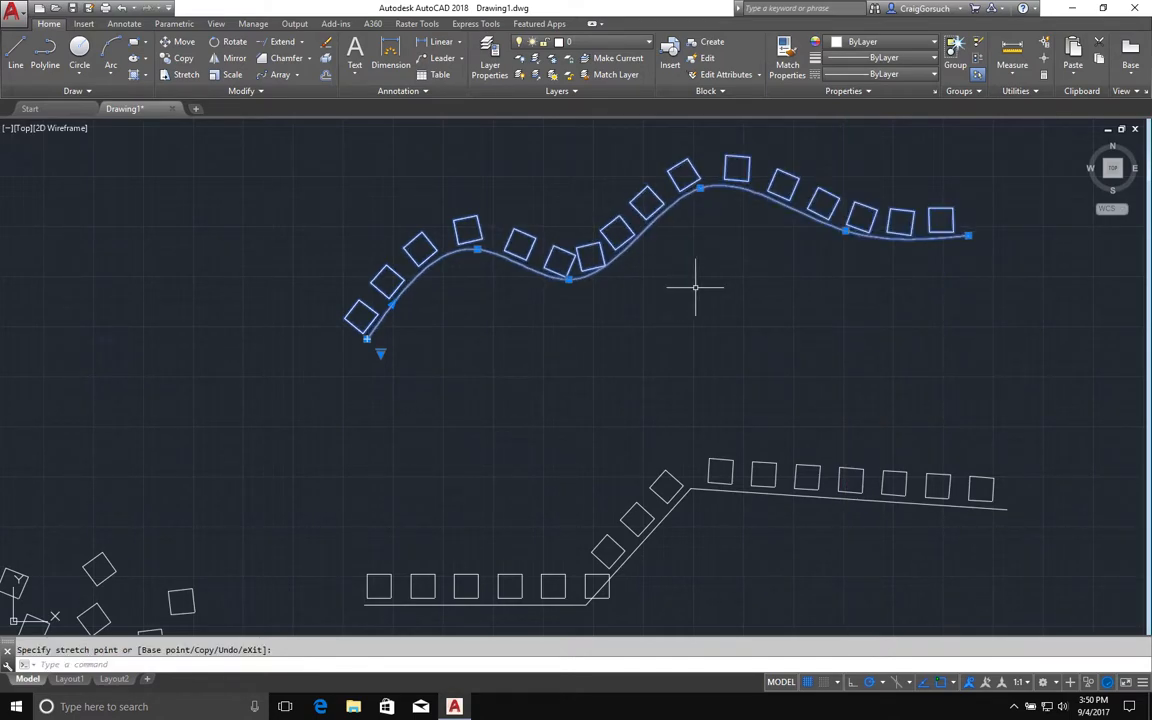
key("Escape")
Zoom out to view all the arrays in the drawing.
scroll(693, 334, "up", 2)
scroll(693, 334, "down", 4)
mouse_move(585, 345)
middle_mouse_down()
mouse_move(609, 352)
mouse_move(720, 260)
mouse_move(722, 282)
middle_mouse_up()
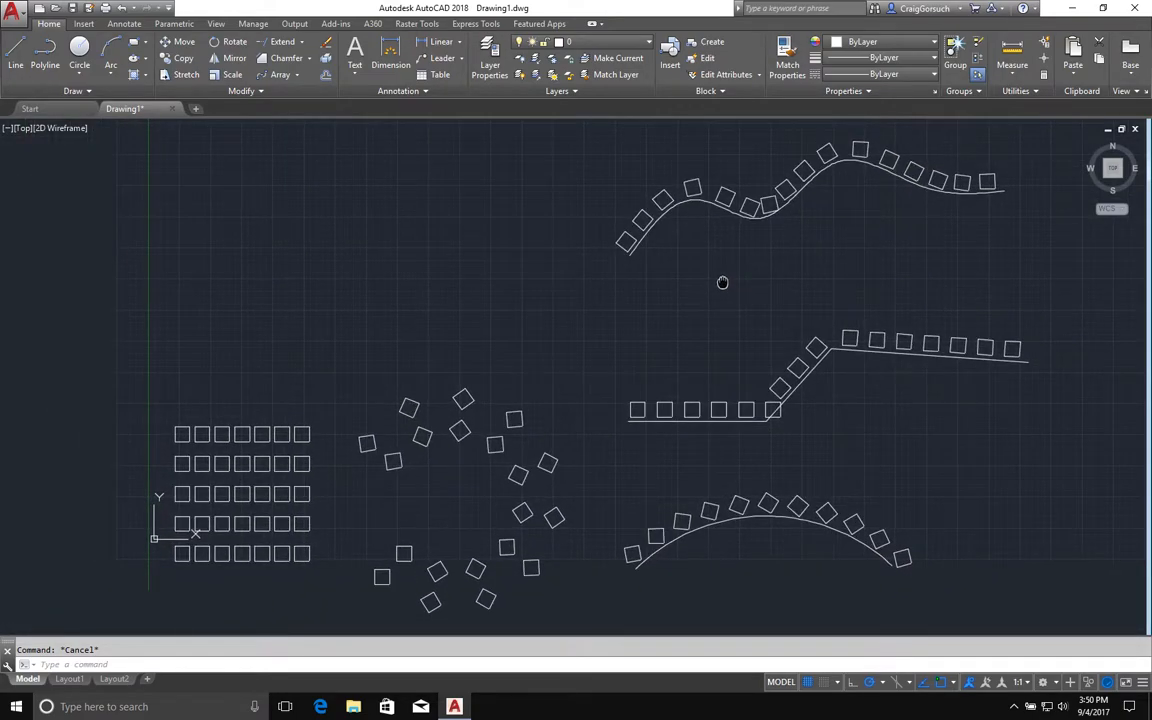
scroll(722, 282, "up", 2)
type("z")
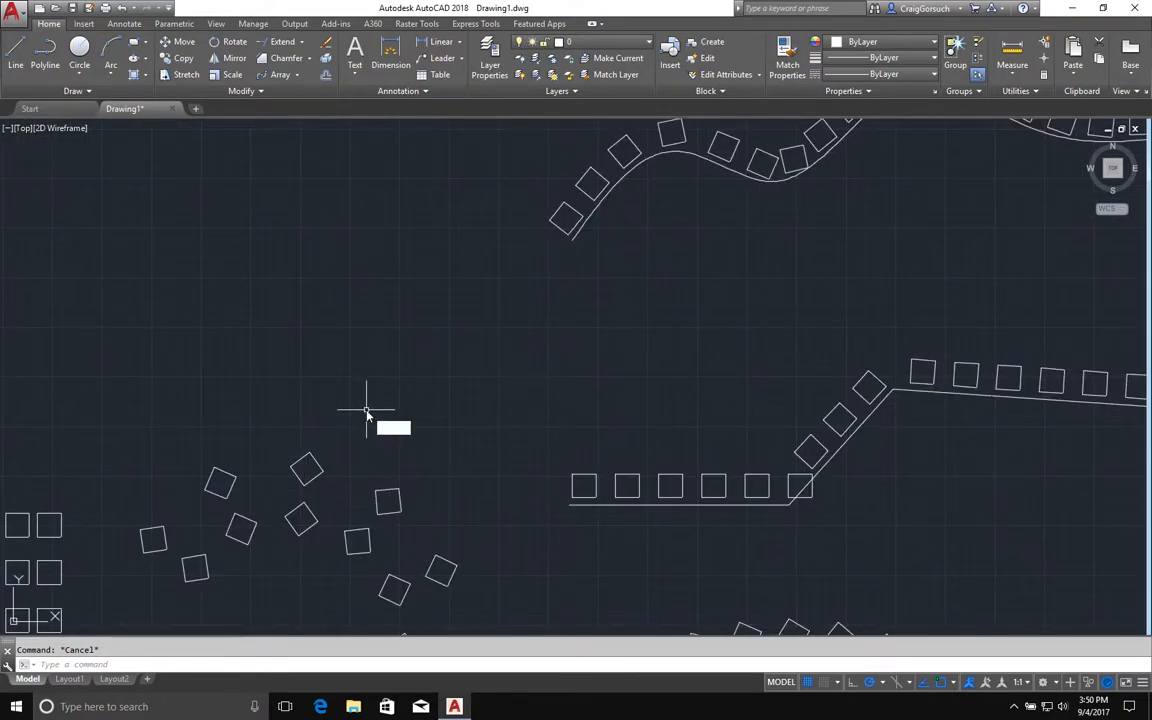
type("e")
key("Return")
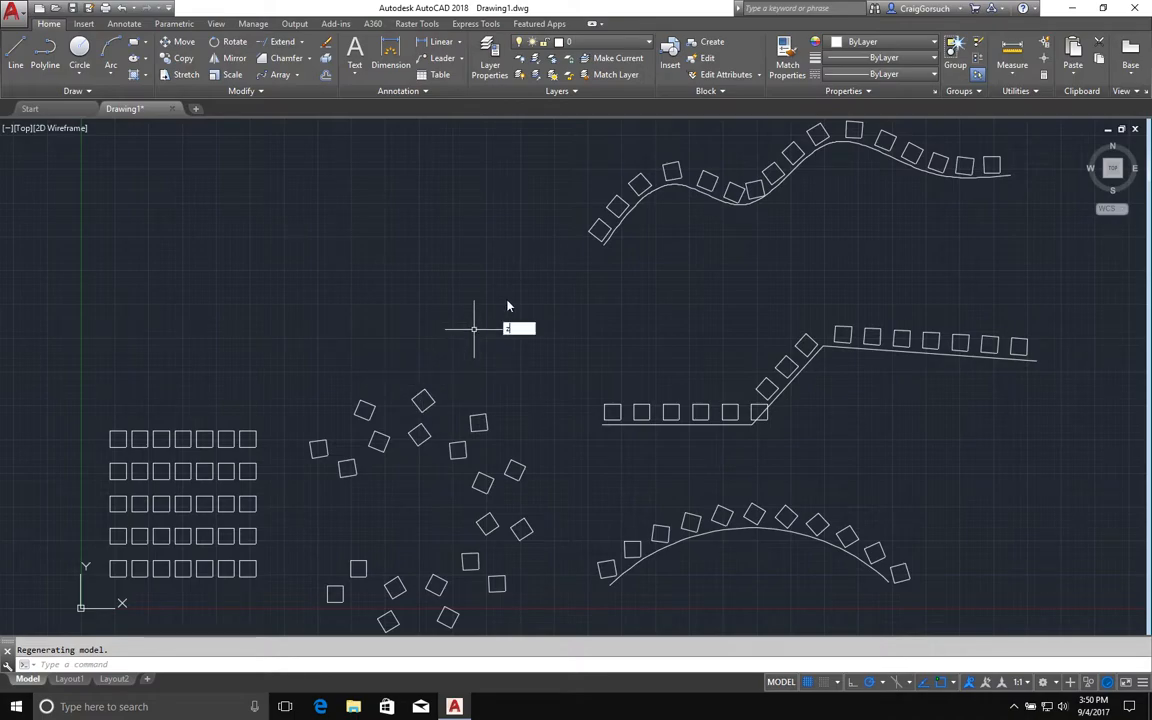
mouse_move(504, 305)
middle_mouse_down()
mouse_move(507, 319)
mouse_move(506, 303)
middle_mouse_up()
type("z")
key("Return")
key("Return")
left_click_drag(507, 307, 510, 334)
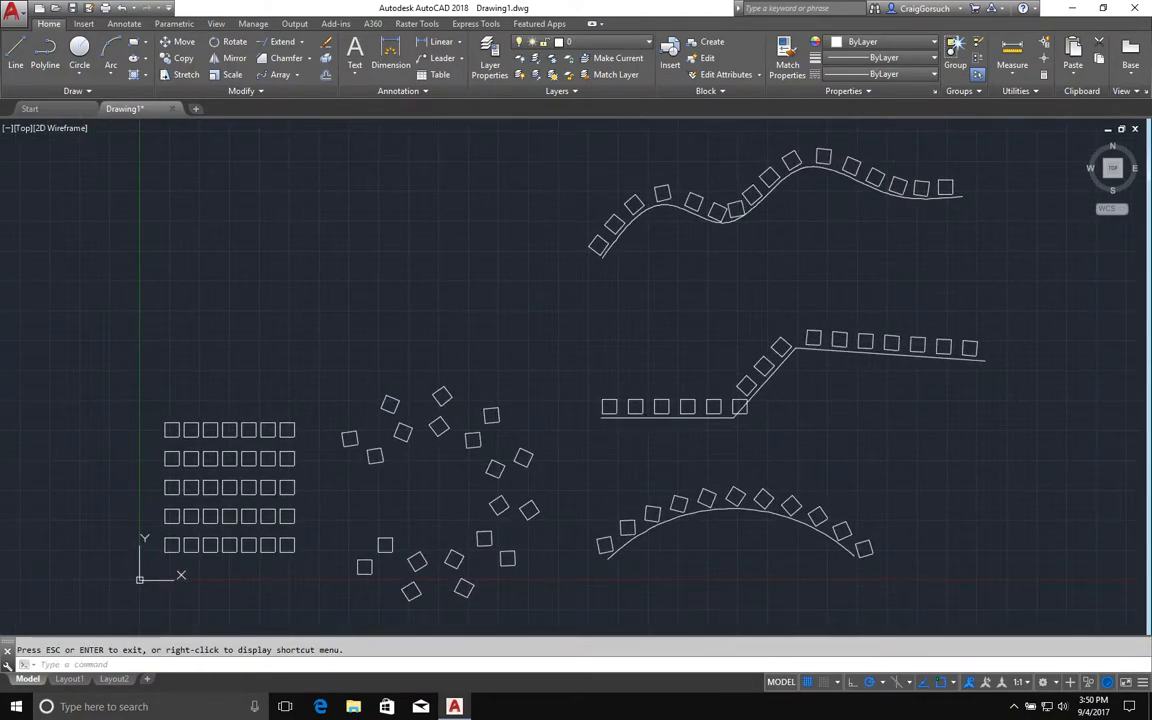